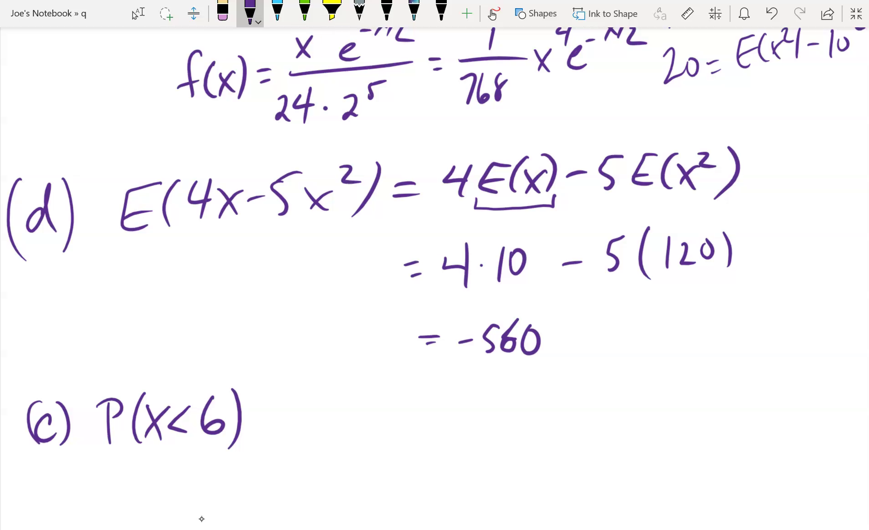
# Handwrite "= ∫ from 0 to 6 of (1/768) x^4 e^(-x/2) dx" after P(X<6) in part (c).
pyautogui.moveTo(255, 418); pyautogui.dragTo(274, 418)
pyautogui.moveTo(254, 430); pyautogui.dragTo(275, 429)
pyautogui.moveTo(329, 386); pyautogui.dragTo(296, 468)
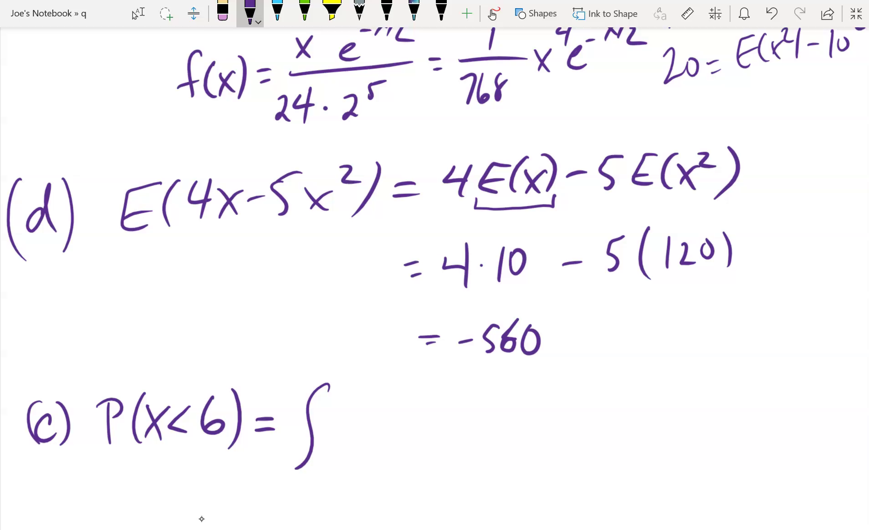
pyautogui.moveTo(323, 460); pyautogui.dragTo(324, 457)
pyautogui.moveTo(351, 376)
pyautogui.mouseDown()
pyautogui.moveTo(345, 387)
pyautogui.moveTo(385, 415)
pyautogui.mouseUp()
pyautogui.moveTo(349, 420); pyautogui.dragTo(415, 418)
pyautogui.moveTo(350, 436)
pyautogui.mouseDown()
pyautogui.moveTo(364, 454)
pyautogui.moveTo(381, 449)
pyautogui.moveTo(400, 458)
pyautogui.mouseUp()
pyautogui.moveTo(432, 407)
pyautogui.mouseDown()
pyautogui.moveTo(443, 433)
pyautogui.moveTo(434, 431)
pyautogui.mouseUp()
pyautogui.moveTo(455, 394)
pyautogui.mouseDown()
pyautogui.moveTo(467, 388)
pyautogui.moveTo(460, 407)
pyautogui.mouseUp()
pyautogui.moveTo(464, 418)
pyautogui.mouseDown()
pyautogui.moveTo(478, 430)
pyautogui.moveTo(500, 395)
pyautogui.mouseUp()
pyautogui.moveTo(505, 385)
pyautogui.mouseDown()
pyautogui.moveTo(514, 399)
pyautogui.moveTo(501, 402)
pyautogui.mouseUp()
pyautogui.moveTo(532, 380)
pyautogui.mouseDown()
pyautogui.moveTo(512, 406)
pyautogui.moveTo(549, 405)
pyautogui.mouseUp()
pyautogui.moveTo(541, 428); pyautogui.dragTo(537, 443)
pyautogui.moveTo(559, 403); pyautogui.dragTo(556, 442)
pyautogui.moveTo(563, 419)
pyautogui.mouseDown()
pyautogui.moveTo(580, 440)
pyautogui.moveTo(566, 442)
pyautogui.mouseUp()
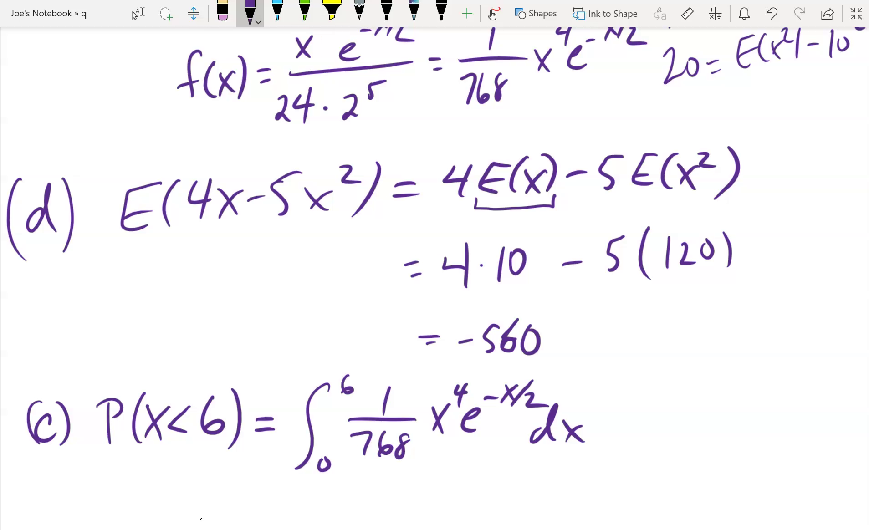
# Switch to Excel and create a blank workbook with its worksheet enlarged for easy reading.
pyautogui.click(854, 13)
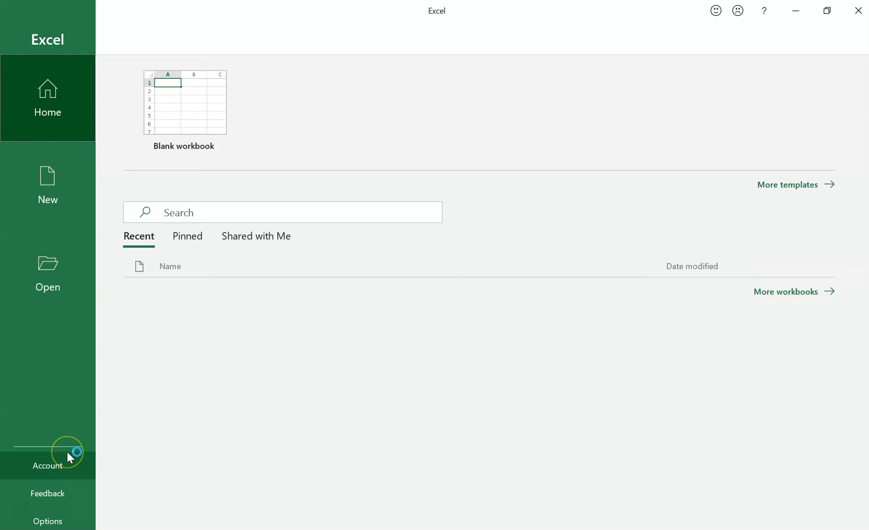
pyautogui.click(154, 156)
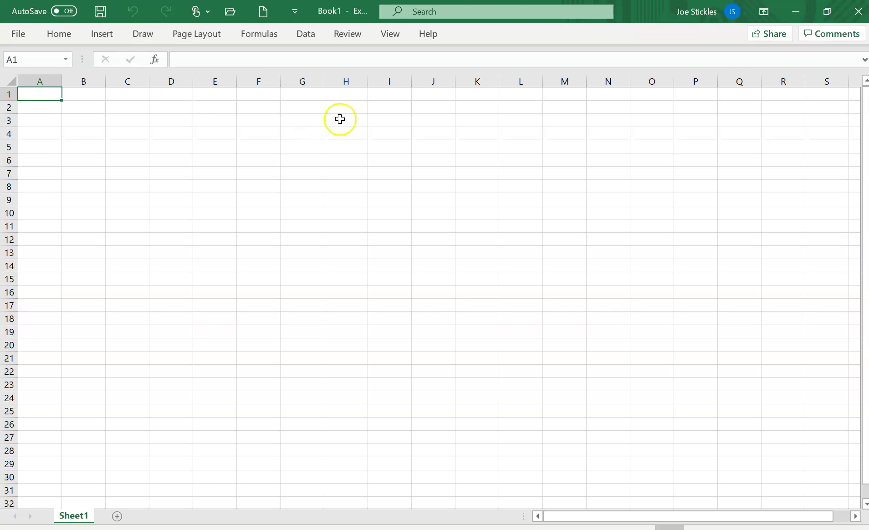
pyautogui.moveTo(857, 516)
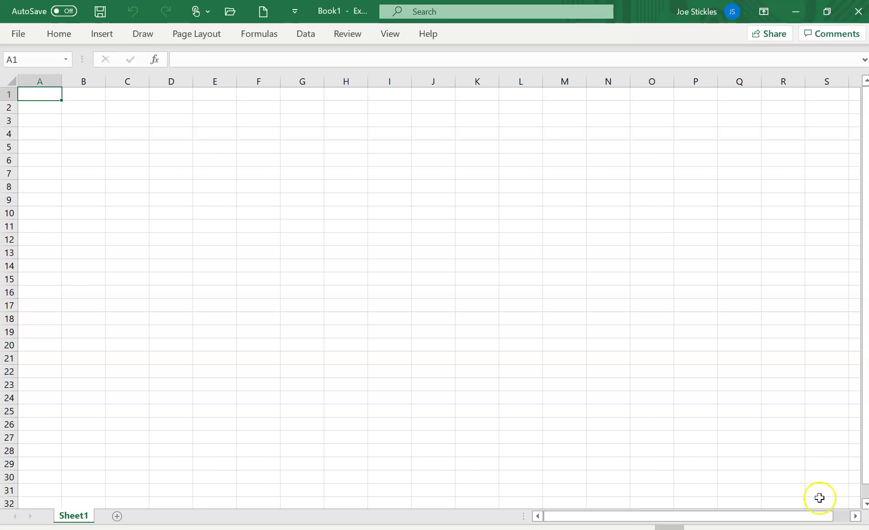
pyautogui.click(830, 527)
pyautogui.click(830, 526)
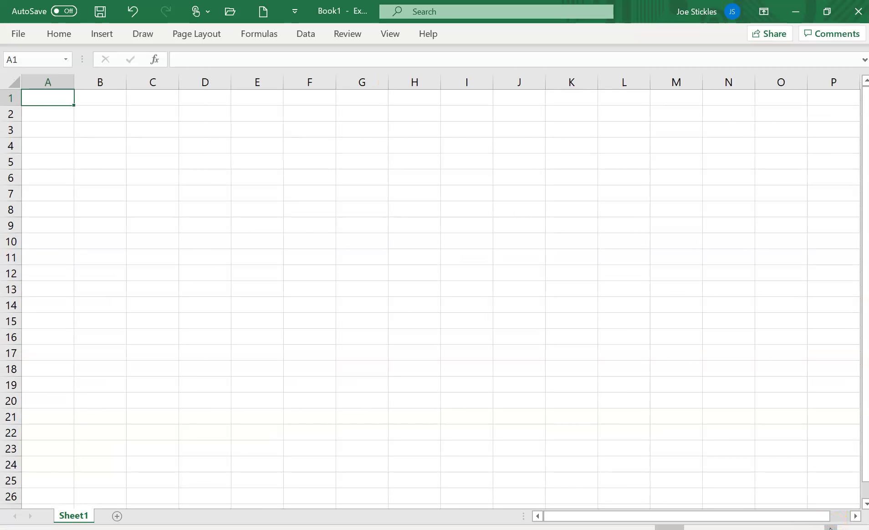
pyautogui.click(831, 526)
pyautogui.click(830, 527)
pyautogui.click(830, 527)
pyautogui.click(830, 526)
pyautogui.click(830, 527)
pyautogui.click(830, 527)
pyautogui.click(830, 526)
pyautogui.click(830, 527)
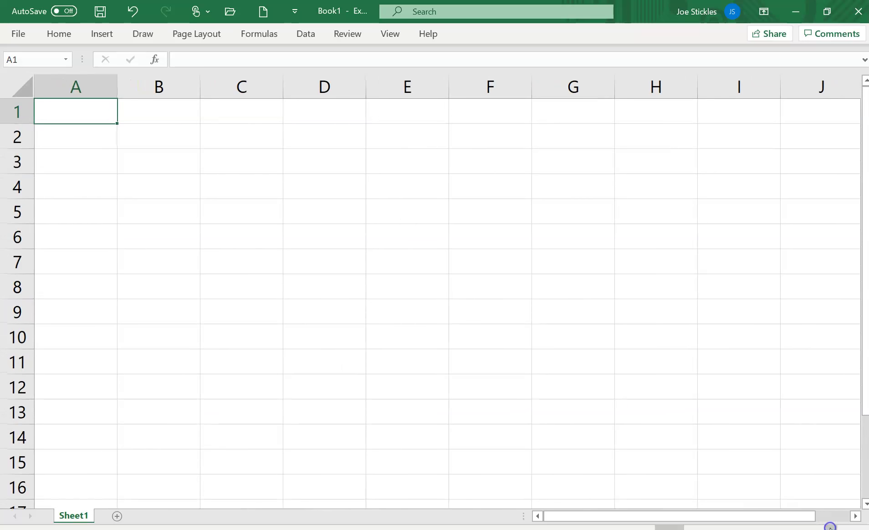
pyautogui.click(830, 527)
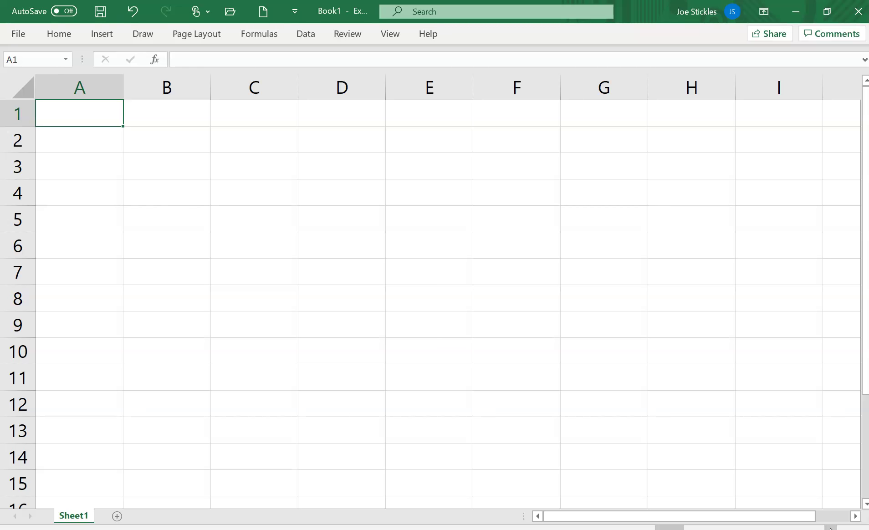
# Calculate the gamma function of 5 in cell A1 with =gamma(5).
pyautogui.write('=')
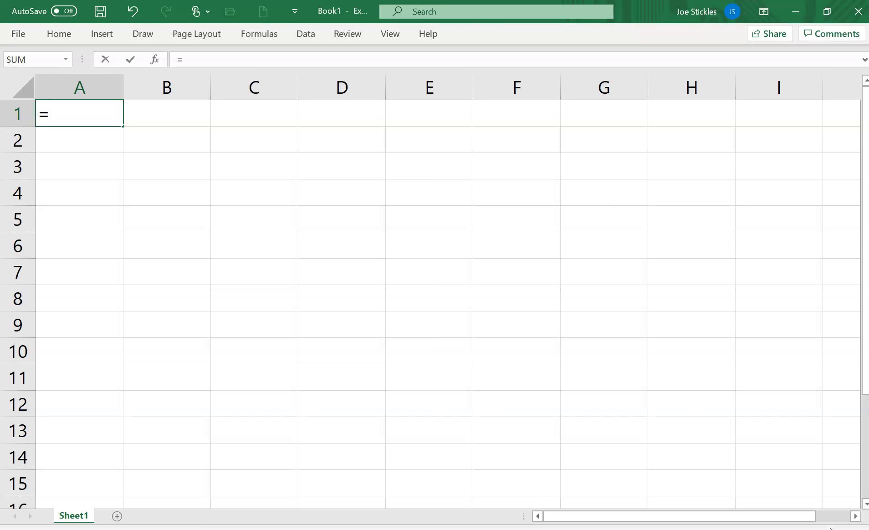
pyautogui.write('gam')
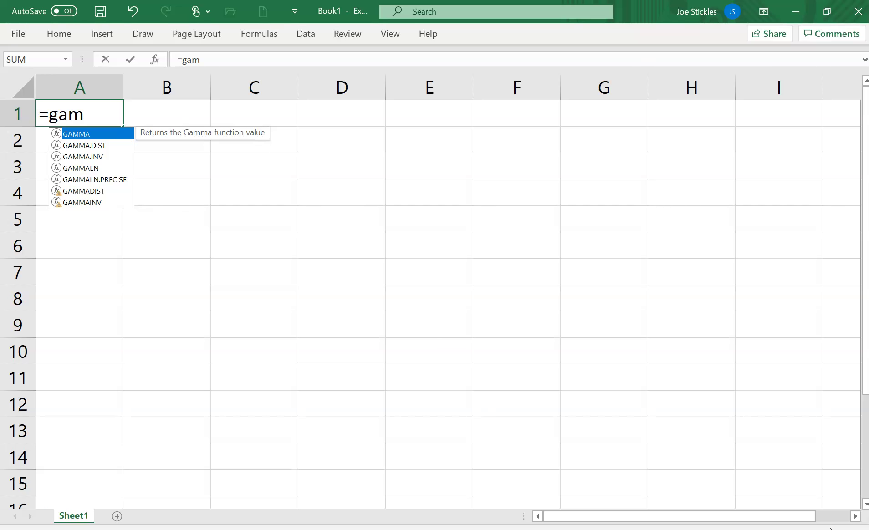
pyautogui.write('ma(5)')
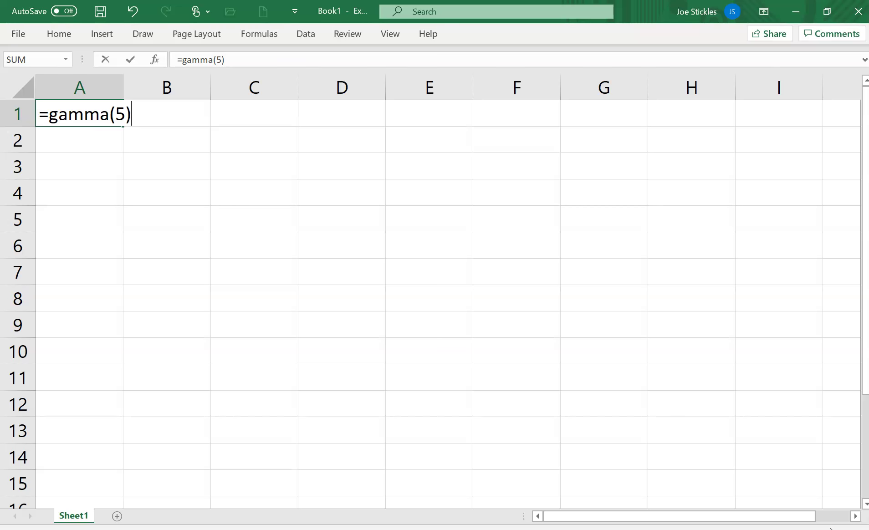
pyautogui.press('Return')
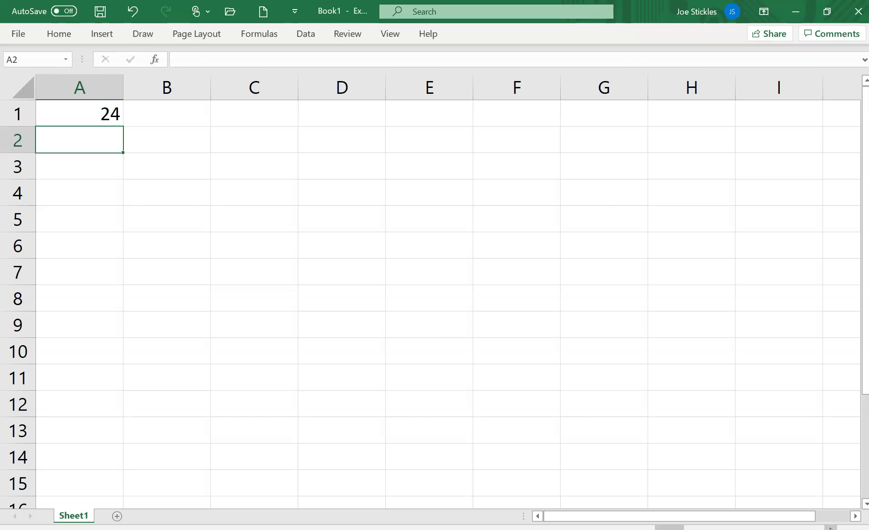
# Calculate the gamma function of one third in cell A2 with =GAMMA(1/3).
pyautogui.write('=gam')
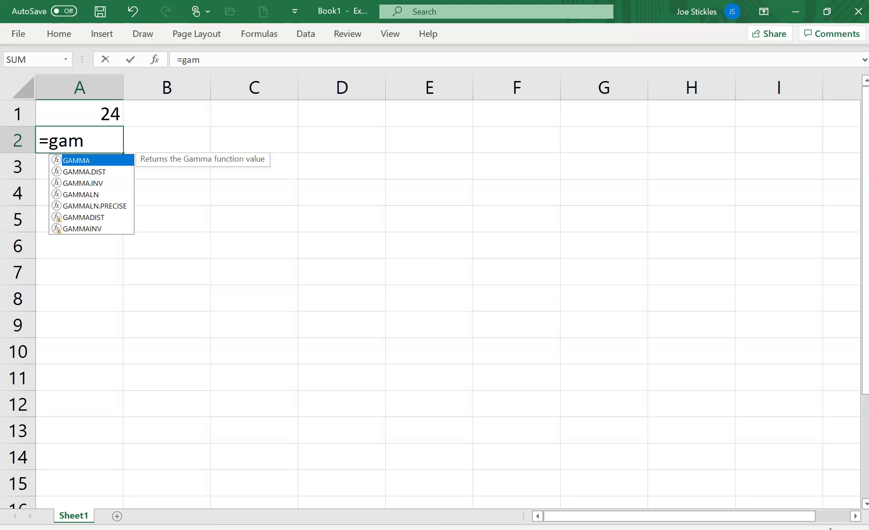
pyautogui.press('Tab')
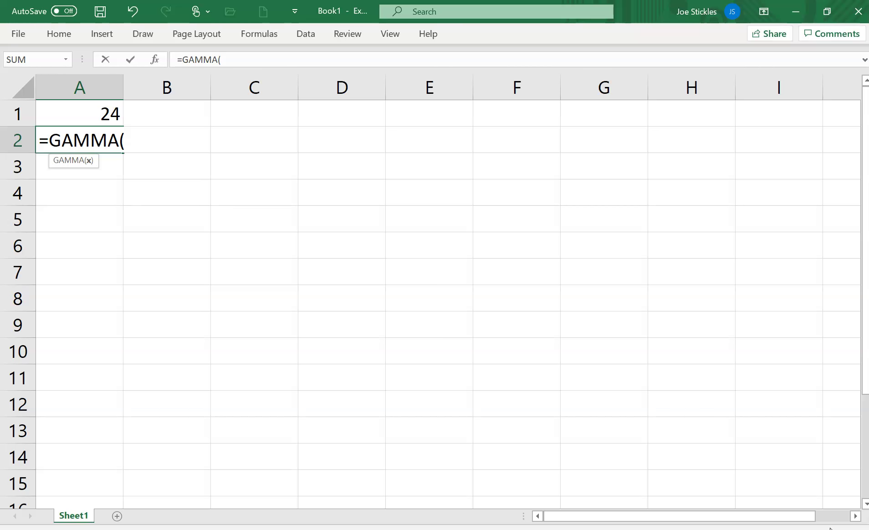
pyautogui.write('1/3)')
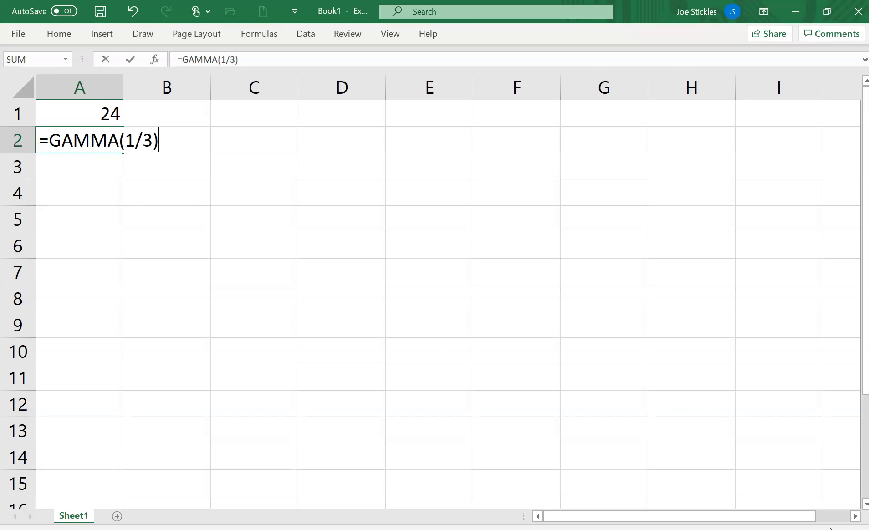
pyautogui.press('Return')
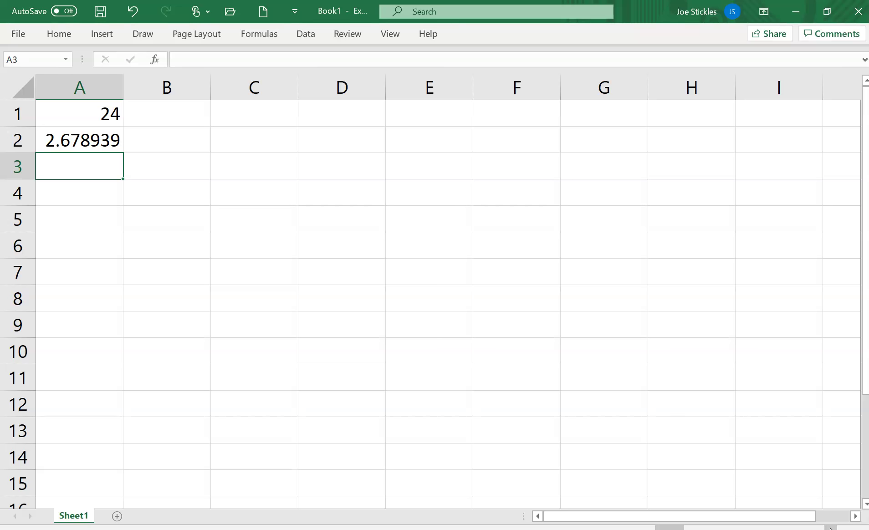
# Calculate P(X<6) in cell A3 with the cumulative gamma distribution formula =GAMMA.DIST(6,5,2,true).
pyautogui.write('=ga')
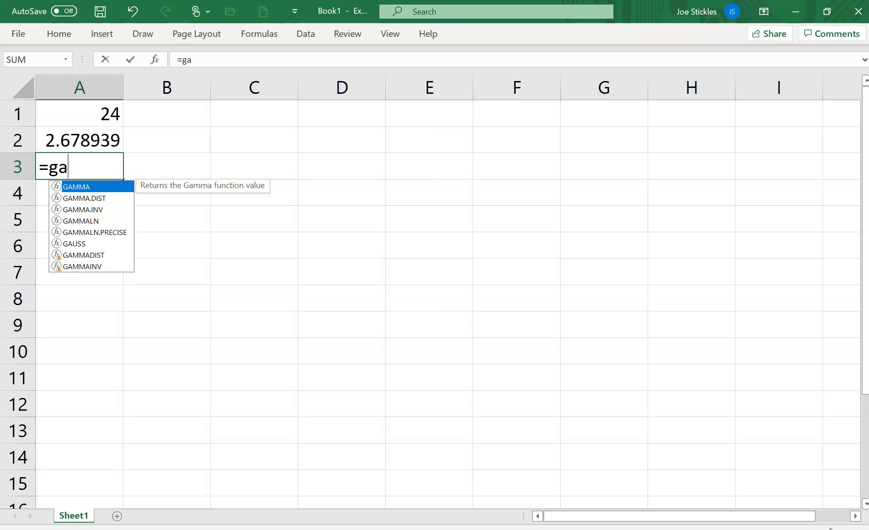
pyautogui.press('Down')
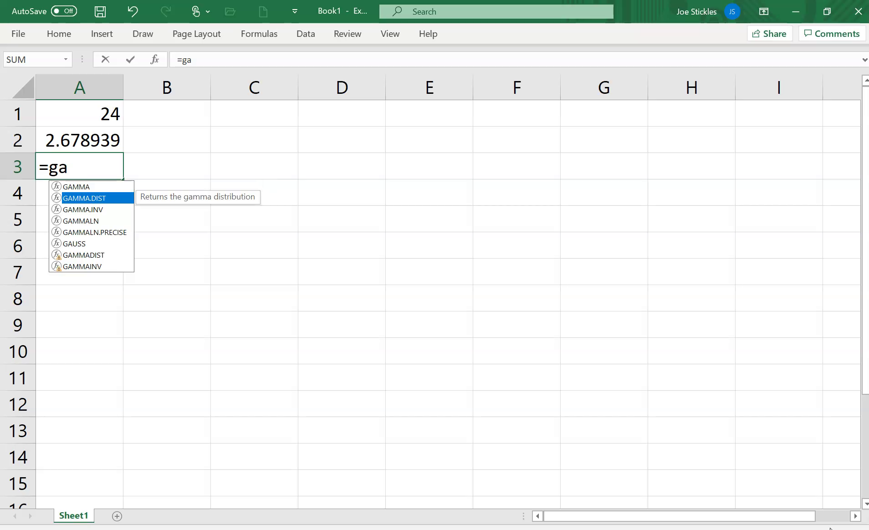
pyautogui.press('Tab')
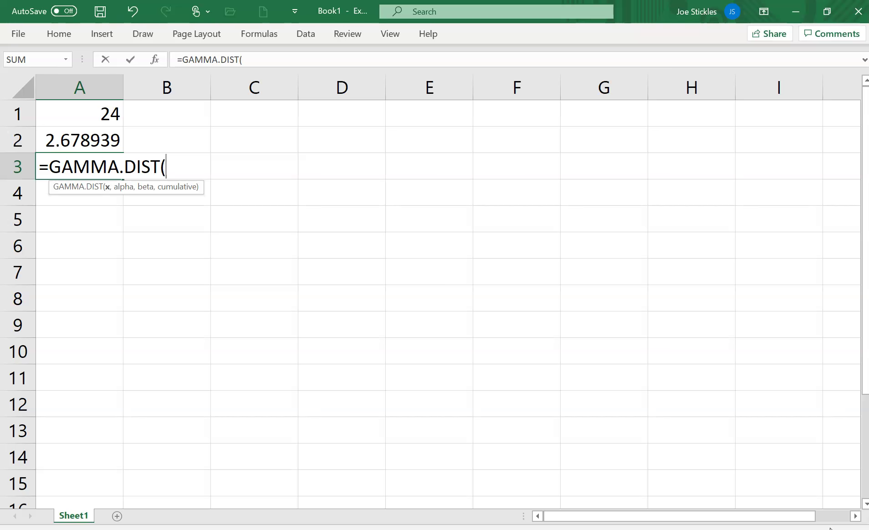
pyautogui.write('6,')
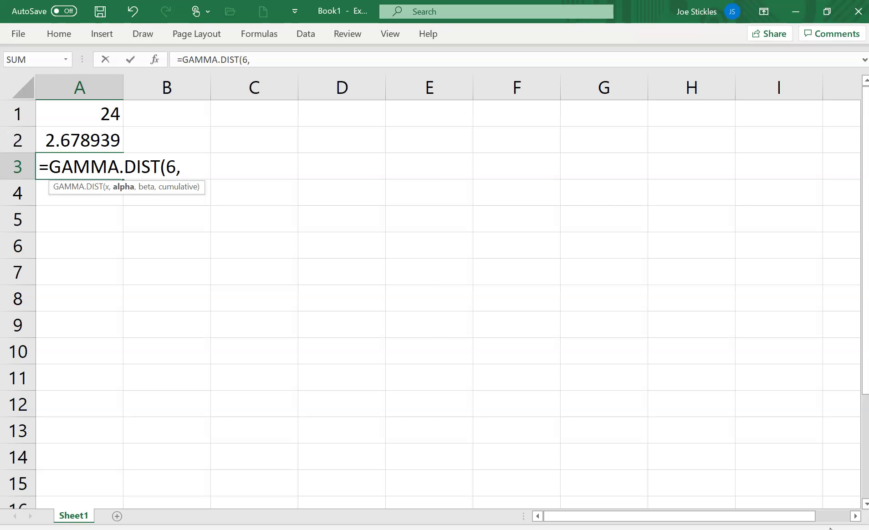
pyautogui.write('5,2')
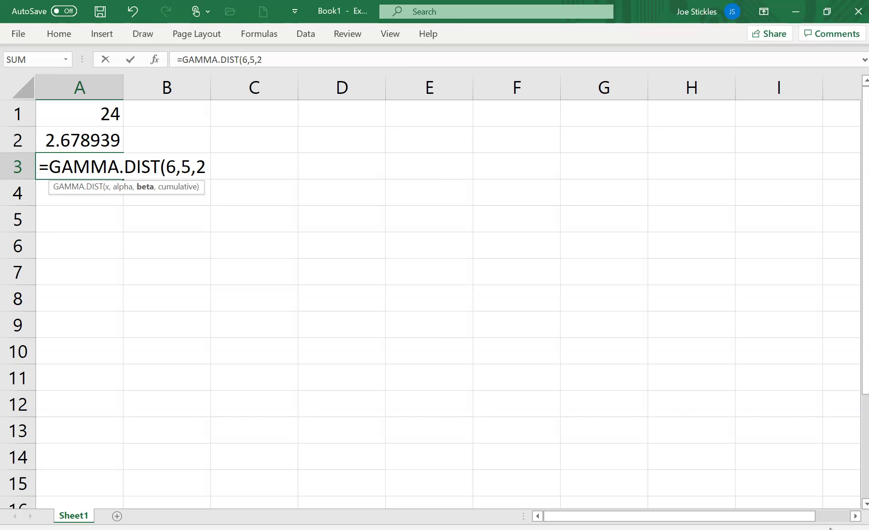
pyautogui.write(',')
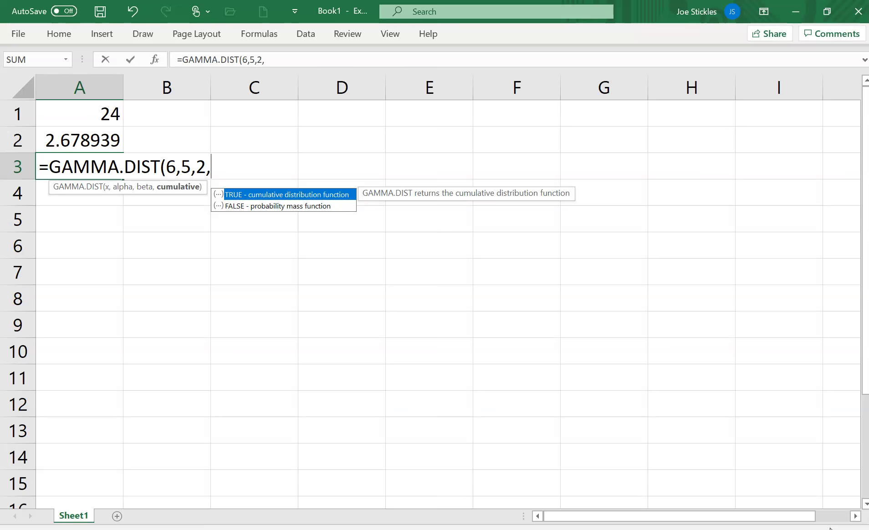
pyautogui.write('true)')
pyautogui.press('Return')
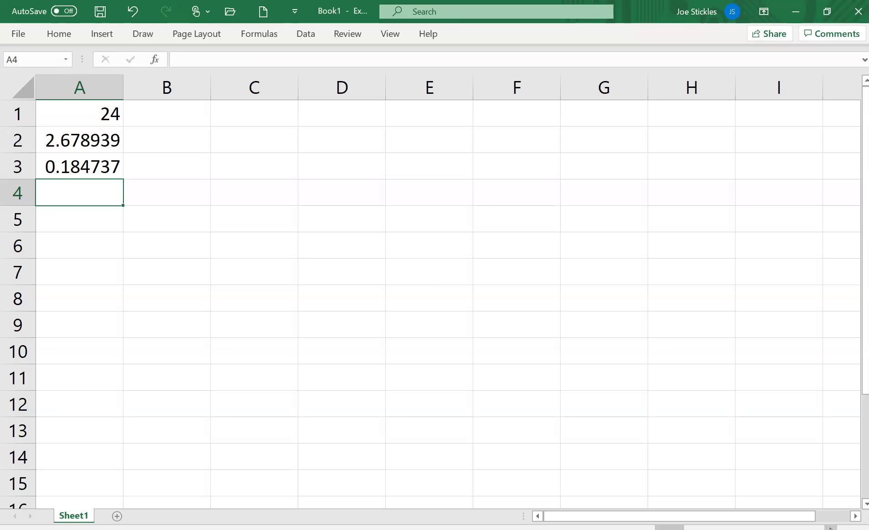
# Switch to OneNote and show the part (c) work full screen with the purple pen selected.
pyautogui.moveTo(611, 526)
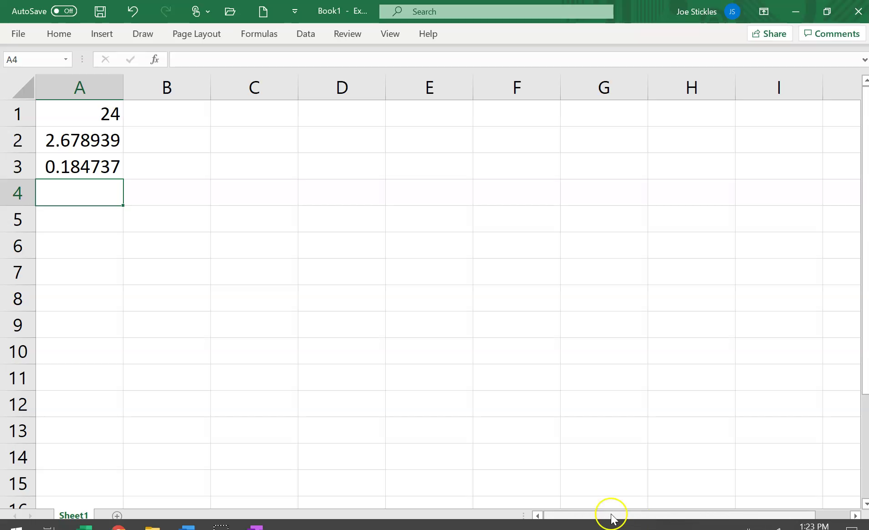
pyautogui.click(256, 526)
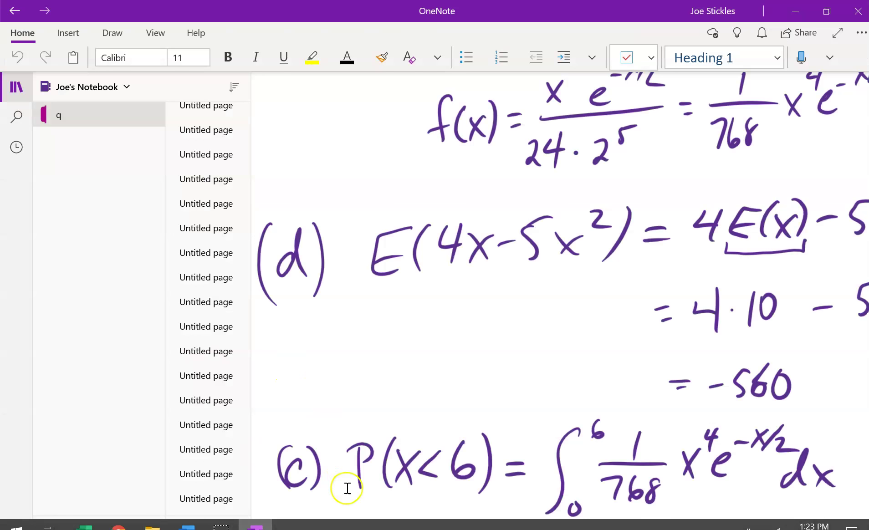
pyautogui.scroll(-1, 421, 394)
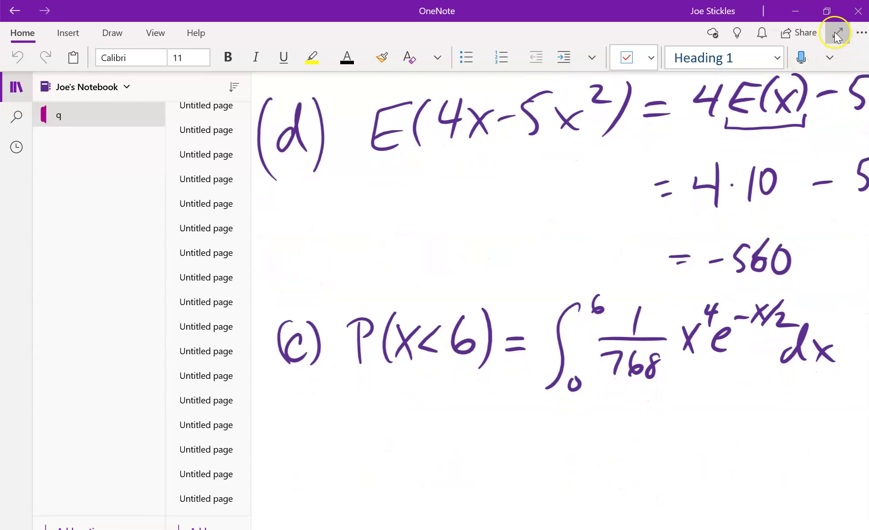
pyautogui.click(837, 33)
pyautogui.scroll(-2, 622, 147)
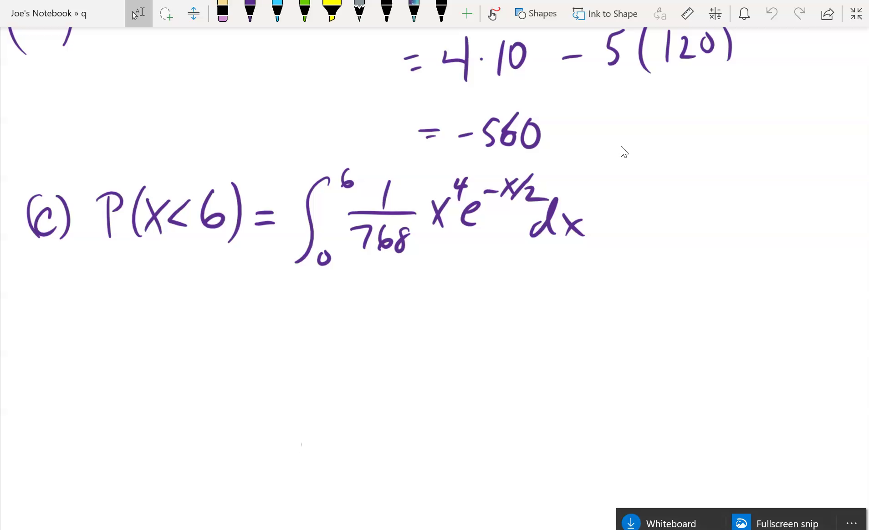
pyautogui.click(786, 423)
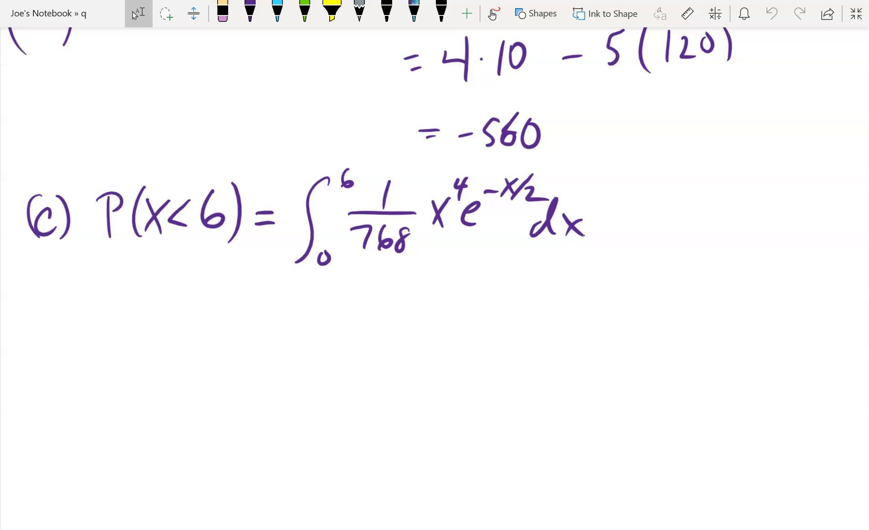
pyautogui.click(251, 13)
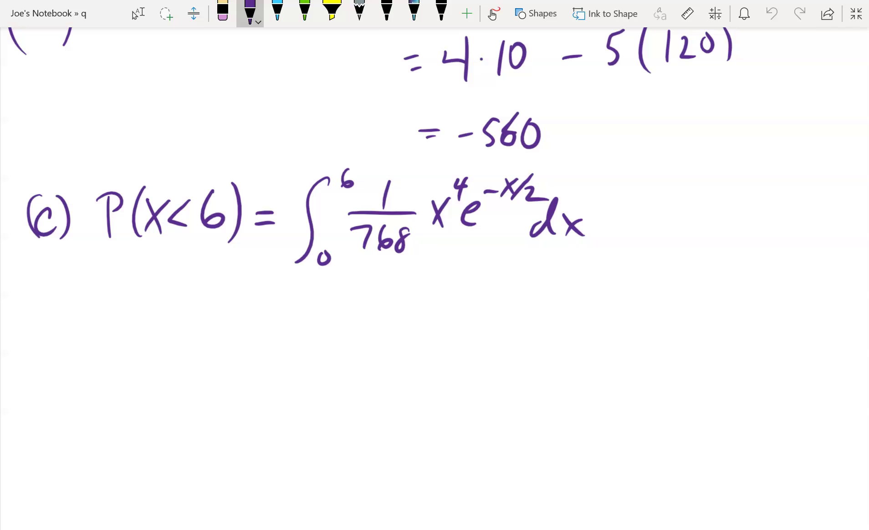
pyautogui.press('F11')
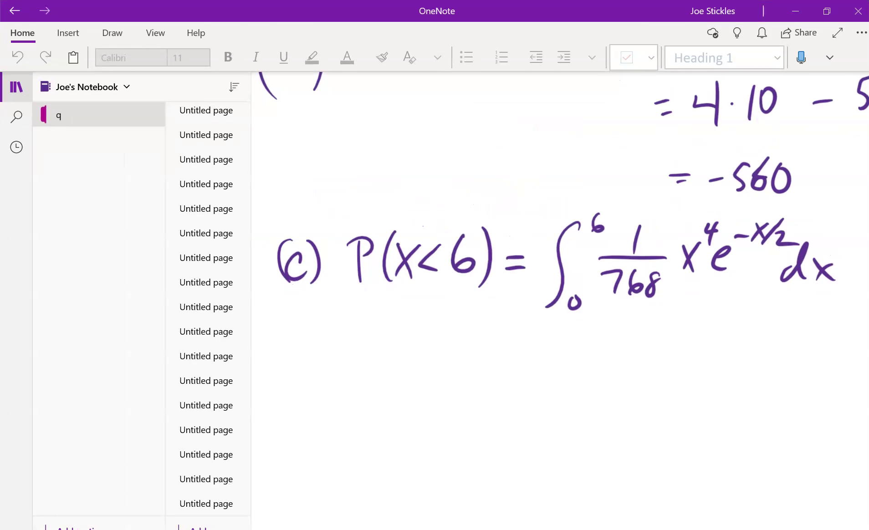
pyautogui.click(800, 17)
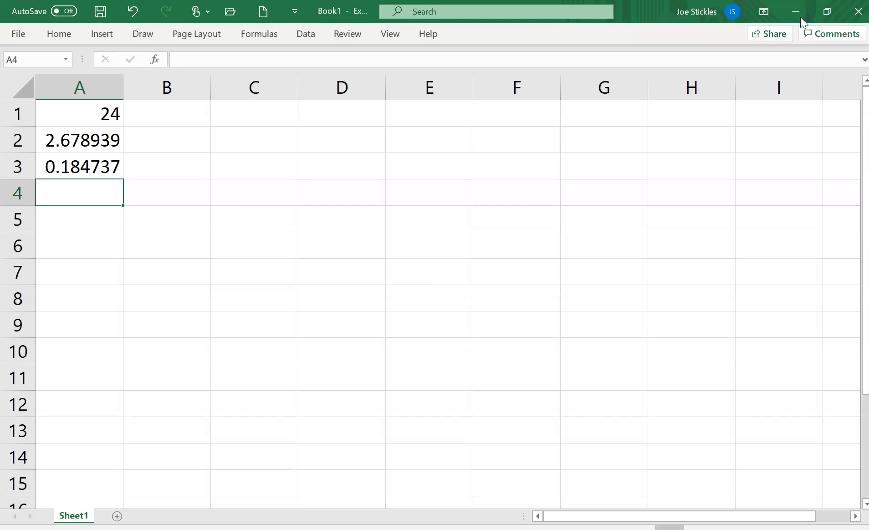
pyautogui.click(850, 9)
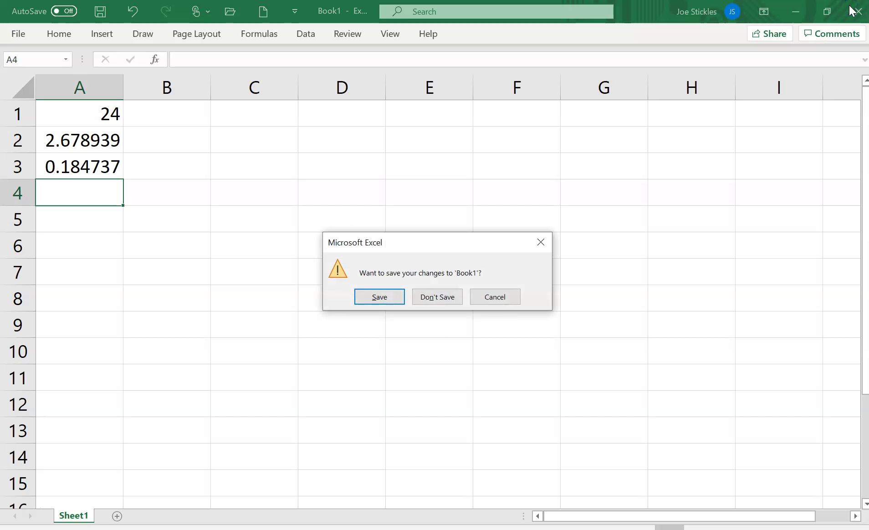
pyautogui.click(492, 298)
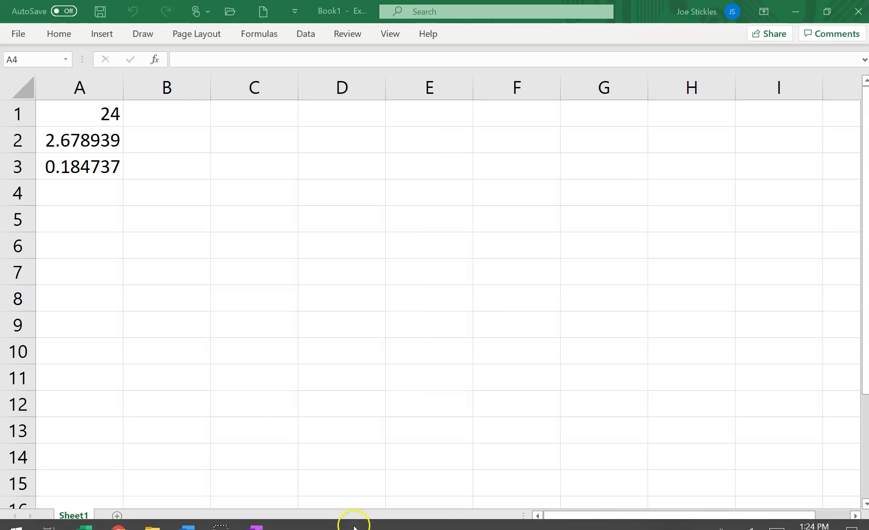
# Switch back to the OneNote page and bring up the Windows Ink Workspace options.
pyautogui.click(256, 526)
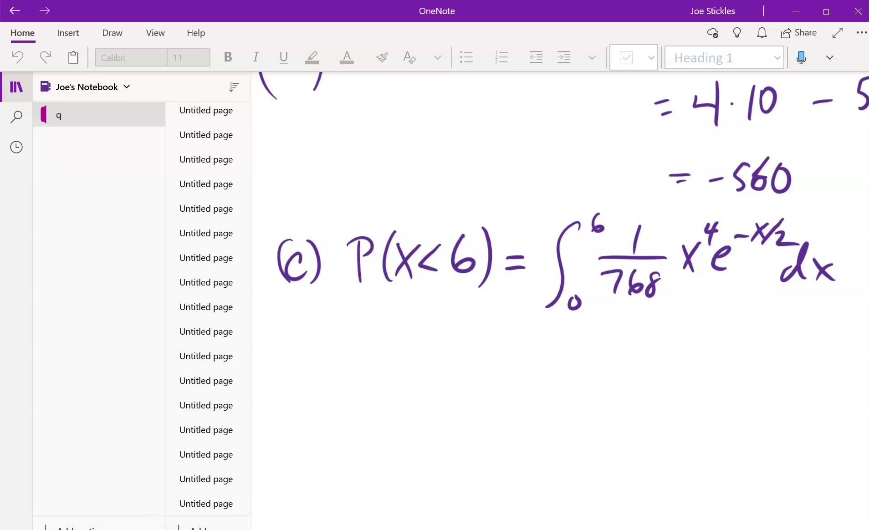
pyautogui.press('super+w')
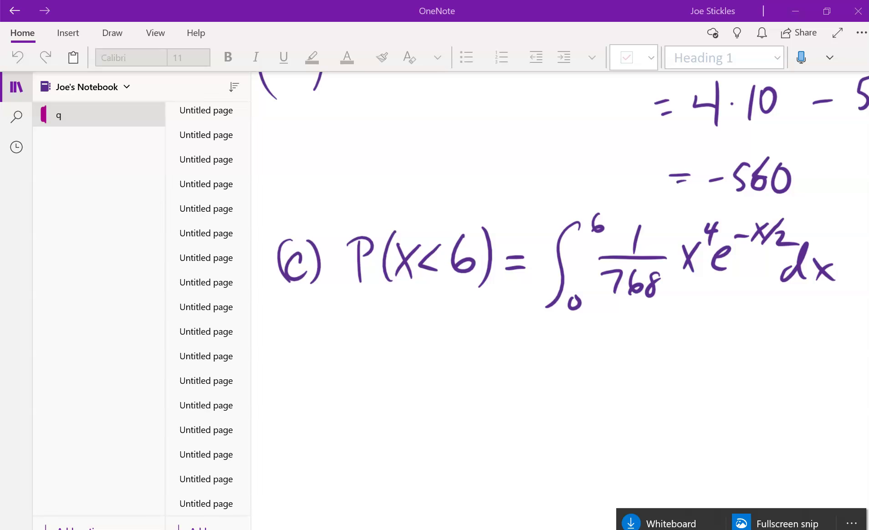
# Keep the unsaved workbook open in Excel and minimize its window to show the desktop.
pyautogui.hscroll(5, 561, 192)
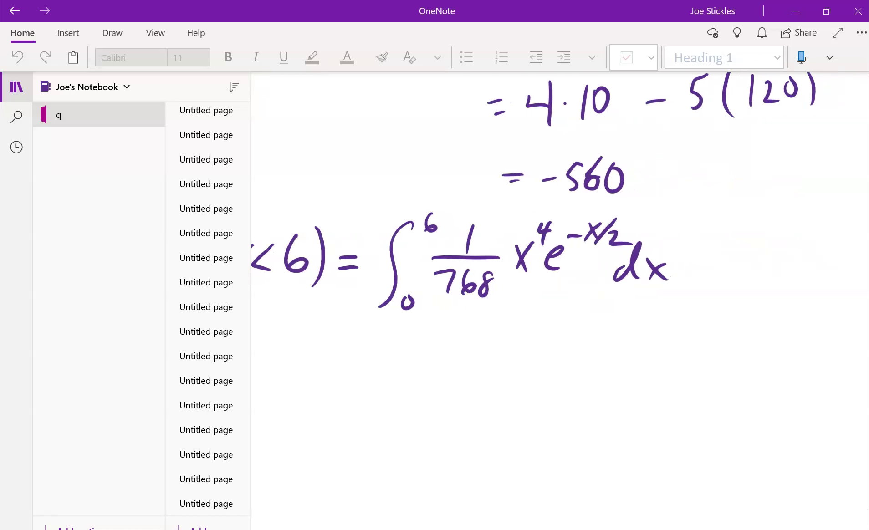
pyautogui.hscroll(1, 553, 192)
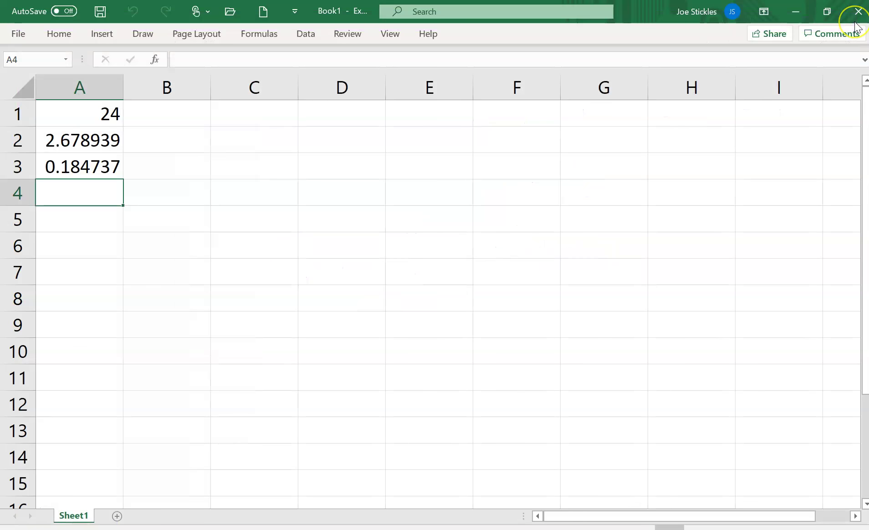
pyautogui.click(859, 12)
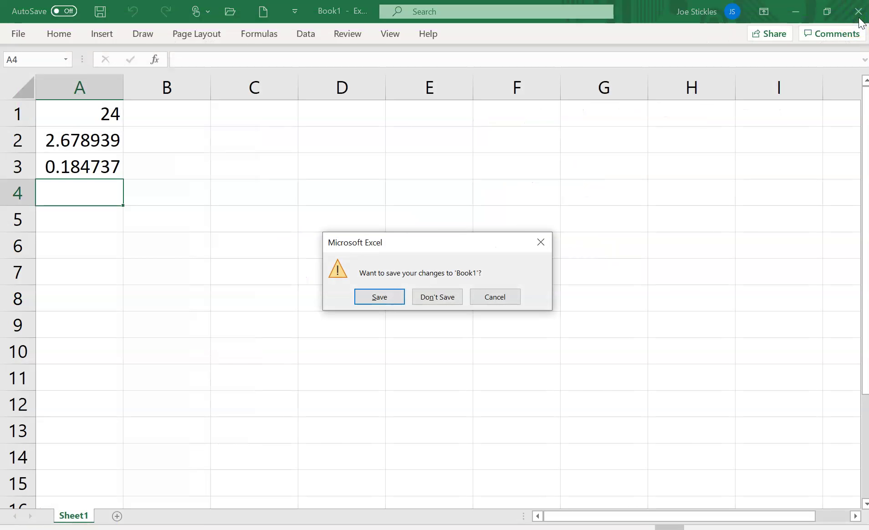
pyautogui.click(500, 297)
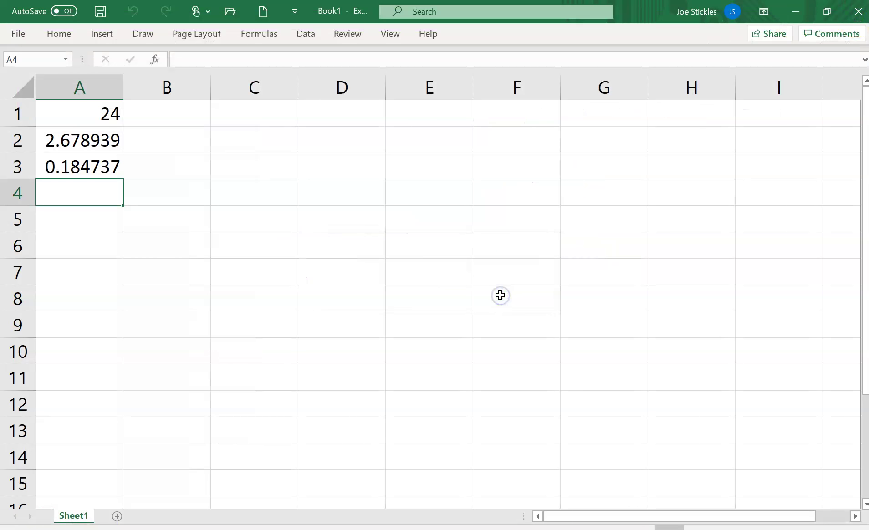
pyautogui.click(791, 15)
pyautogui.click(793, 13)
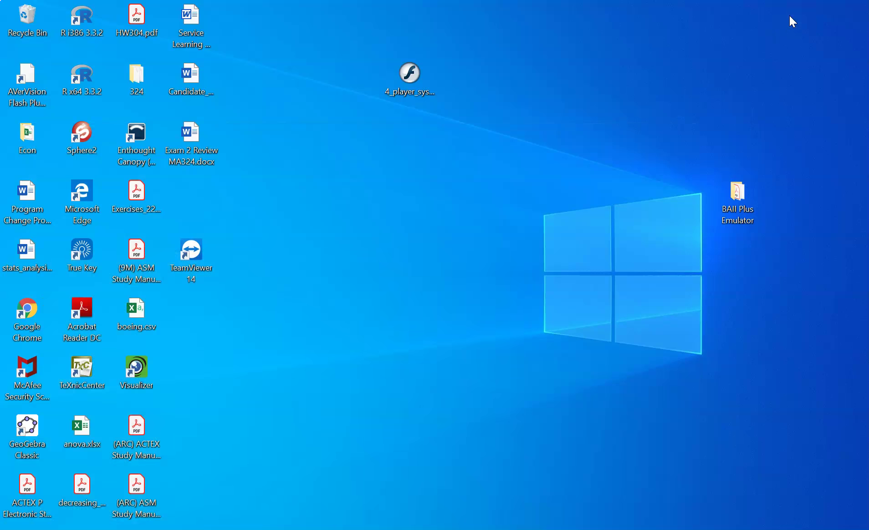
# Open the Windows Bluetooth & other devices settings and check the Surface Pen's connection.
pyautogui.press('super+a')
pyautogui.press('super+i')
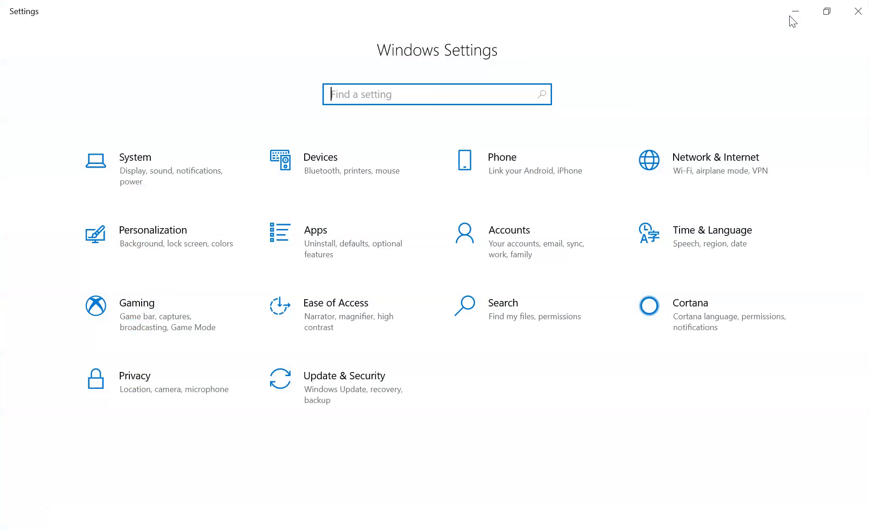
pyautogui.press('Tab')
pyautogui.press('Right')
pyautogui.press('Return')
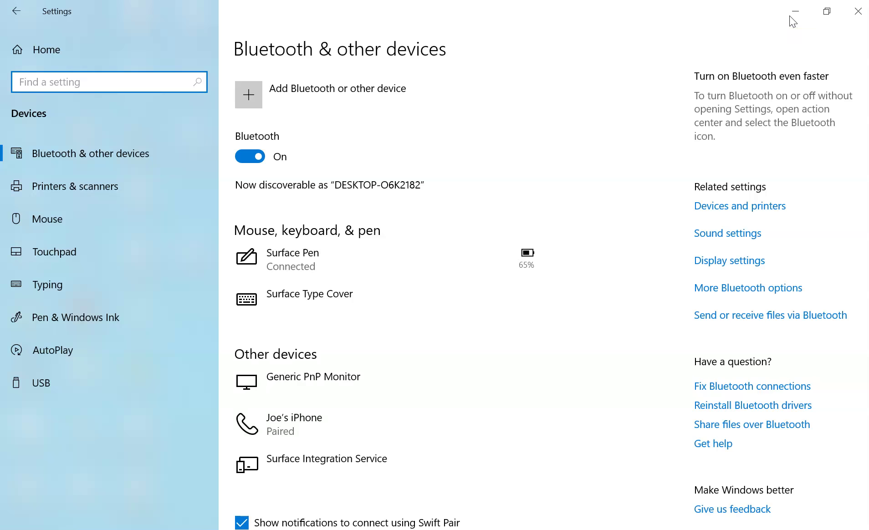
pyautogui.press('Tab')
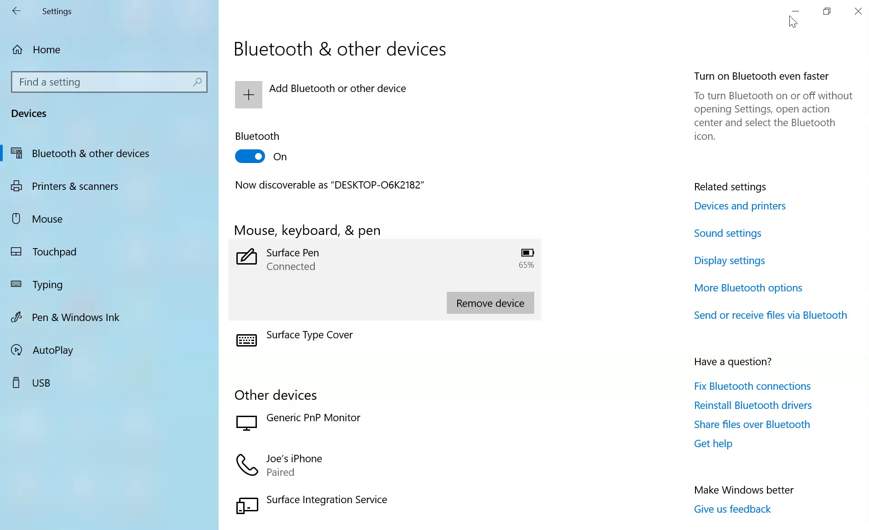
# Minimize the Settings window, return to the handwritten page in OneNote and show it full screen.
pyautogui.click(796, 12)
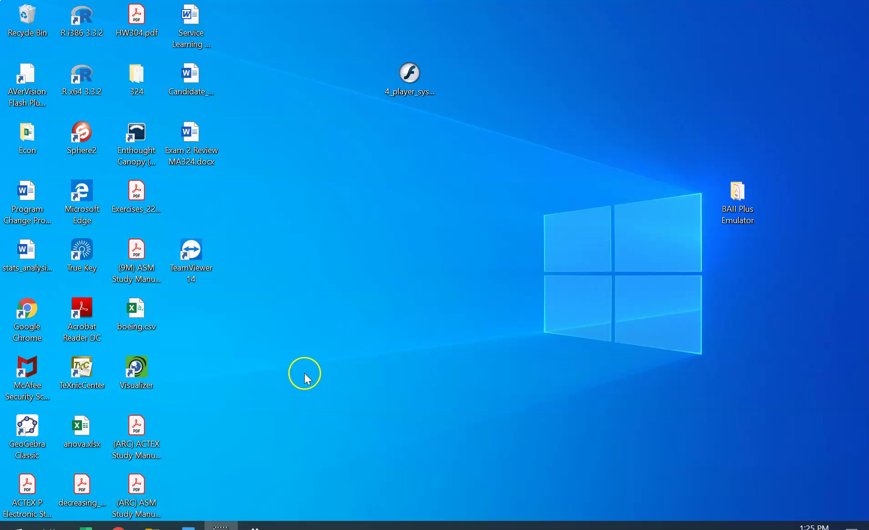
pyautogui.click(21, 525)
pyautogui.click(86, 225)
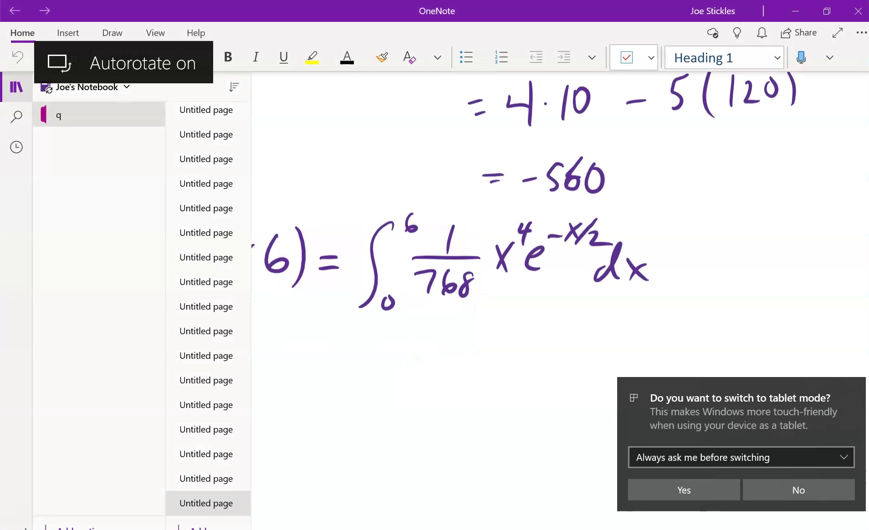
pyautogui.click(810, 18)
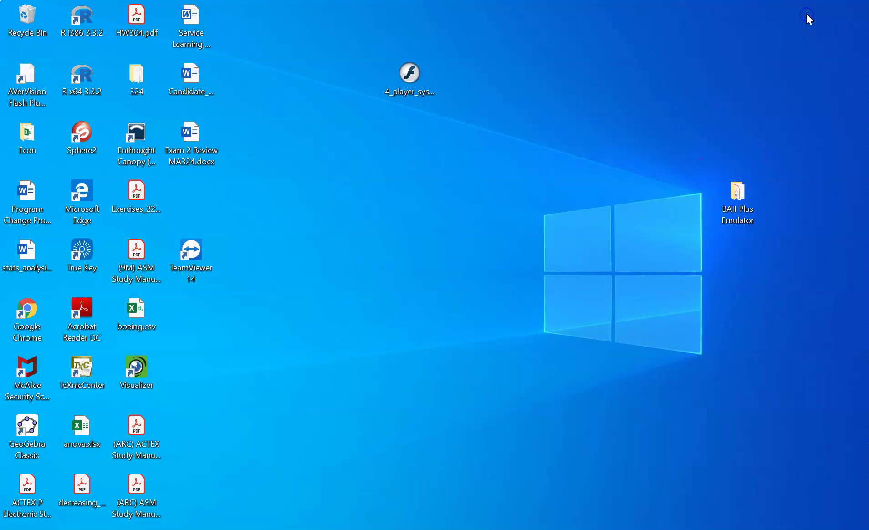
pyautogui.moveTo(354, 465); pyautogui.dragTo(341, 502)
pyautogui.click(288, 525)
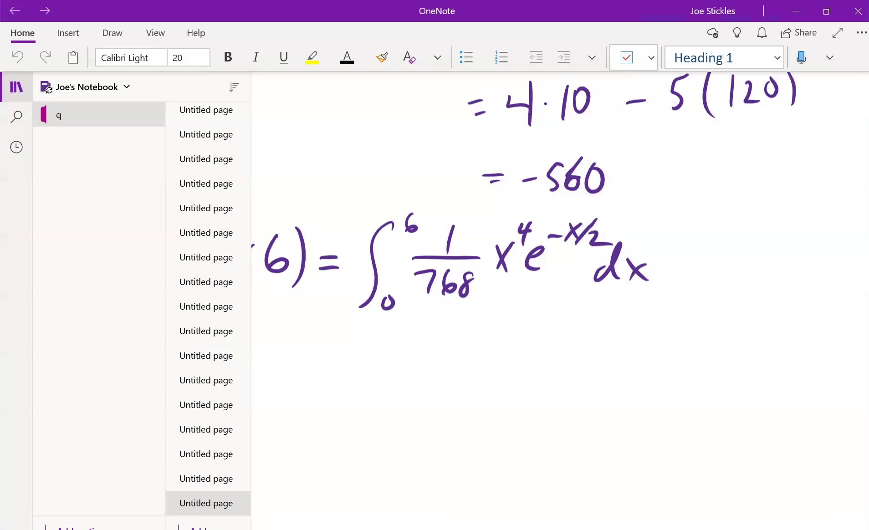
pyautogui.click(837, 32)
# Handwrite "Let X be # of" in purple ink below the part (c) integral.
pyautogui.moveTo(41, 328)
pyautogui.mouseDown()
pyautogui.moveTo(70, 375)
pyautogui.moveTo(100, 335)
pyautogui.mouseUp()
pyautogui.moveTo(101, 334)
pyautogui.mouseDown()
pyautogui.moveTo(95, 371)
pyautogui.moveTo(94, 349)
pyautogui.mouseUp()
pyautogui.moveTo(154, 324)
pyautogui.mouseDown()
pyautogui.moveTo(171, 363)
pyautogui.moveTo(147, 363)
pyautogui.mouseUp()
pyautogui.moveTo(226, 312)
pyautogui.mouseDown()
pyautogui.moveTo(239, 341)
pyautogui.moveTo(253, 327)
pyautogui.mouseUp()
pyautogui.moveTo(312, 298)
pyautogui.mouseDown()
pyautogui.moveTo(302, 339)
pyautogui.moveTo(340, 343)
pyautogui.mouseUp()
pyautogui.moveTo(352, 324); pyautogui.dragTo(351, 344)
pyautogui.moveTo(312, 300); pyautogui.dragTo(352, 339)
pyautogui.moveTo(313, 305)
pyautogui.mouseDown()
pyautogui.moveTo(308, 338)
pyautogui.moveTo(322, 331)
pyautogui.mouseUp()
pyautogui.moveTo(306, 329)
pyautogui.mouseDown()
pyautogui.moveTo(331, 323)
pyautogui.moveTo(349, 341)
pyautogui.mouseUp()
pyautogui.moveTo(385, 295)
pyautogui.mouseDown()
pyautogui.moveTo(370, 329)
pyautogui.moveTo(373, 319)
pyautogui.mouseUp()
# Continue the handwritten line with "business trips in the".
pyautogui.moveTo(418, 279)
pyautogui.mouseDown()
pyautogui.moveTo(408, 333)
pyautogui.moveTo(434, 331)
pyautogui.mouseUp()
pyautogui.moveTo(448, 321)
pyautogui.mouseDown()
pyautogui.moveTo(441, 333)
pyautogui.moveTo(454, 328)
pyautogui.mouseUp()
pyautogui.moveTo(466, 312)
pyautogui.mouseDown()
pyautogui.moveTo(463, 332)
pyautogui.moveTo(499, 329)
pyautogui.mouseUp()
pyautogui.moveTo(523, 311)
pyautogui.mouseDown()
pyautogui.moveTo(515, 328)
pyautogui.moveTo(545, 316)
pyautogui.mouseUp()
pyautogui.moveTo(556, 274)
pyautogui.mouseDown()
pyautogui.moveTo(551, 324)
pyautogui.moveTo(581, 303)
pyautogui.mouseUp()
pyautogui.moveTo(591, 315); pyautogui.dragTo(592, 341)
pyautogui.moveTo(600, 314); pyautogui.dragTo(624, 319)
pyautogui.moveTo(664, 306); pyautogui.dragTo(659, 314)
pyautogui.moveTo(669, 289); pyautogui.dragTo(684, 312)
pyautogui.moveTo(742, 279)
pyautogui.mouseDown()
pyautogui.moveTo(728, 315)
pyautogui.moveTo(740, 297)
pyautogui.mouseUp()
pyautogui.moveTo(763, 272)
pyautogui.mouseDown()
pyautogui.moveTo(754, 297)
pyautogui.moveTo(767, 314)
pyautogui.mouseUp()
pyautogui.moveTo(764, 311); pyautogui.dragTo(780, 310)
# Handwrite "two-day period." on the next line to complete the definition of X.
pyautogui.moveTo(54, 407)
pyautogui.mouseDown()
pyautogui.moveTo(54, 449)
pyautogui.moveTo(69, 420)
pyautogui.mouseUp()
pyautogui.moveTo(67, 422); pyautogui.dragTo(99, 423)
pyautogui.moveTo(103, 430); pyautogui.dragTo(163, 396)
pyautogui.moveTo(165, 428); pyautogui.dragTo(187, 426)
pyautogui.moveTo(194, 422); pyautogui.dragTo(194, 439)
pyautogui.moveTo(243, 409)
pyautogui.mouseDown()
pyautogui.moveTo(236, 455)
pyautogui.moveTo(272, 417)
pyautogui.mouseUp()
pyautogui.moveTo(279, 425)
pyautogui.mouseDown()
pyautogui.moveTo(290, 407)
pyautogui.moveTo(297, 425)
pyautogui.mouseUp()
pyautogui.moveTo(316, 403)
pyautogui.mouseDown()
pyautogui.moveTo(308, 415)
pyautogui.moveTo(335, 400)
pyautogui.mouseUp()
pyautogui.moveTo(338, 376)
pyautogui.mouseDown()
pyautogui.moveTo(333, 412)
pyautogui.moveTo(346, 407)
pyautogui.mouseUp()
# Handwrite "Then λ = 2." after the sentence defining X.
pyautogui.moveTo(434, 366); pyautogui.dragTo(421, 402)
pyautogui.moveTo(411, 366); pyautogui.dragTo(452, 357)
pyautogui.moveTo(444, 362)
pyautogui.mouseDown()
pyautogui.moveTo(438, 397)
pyautogui.moveTo(452, 396)
pyautogui.mouseUp()
pyautogui.moveTo(455, 392); pyautogui.dragTo(469, 397)
pyautogui.moveTo(473, 398); pyautogui.dragTo(491, 399)
pyautogui.moveTo(543, 356); pyautogui.dragTo(551, 393)
pyautogui.moveTo(526, 399); pyautogui.dragTo(542, 381)
pyautogui.moveTo(567, 376); pyautogui.dragTo(573, 373)
pyautogui.moveTo(568, 386); pyautogui.dragTo(578, 384)
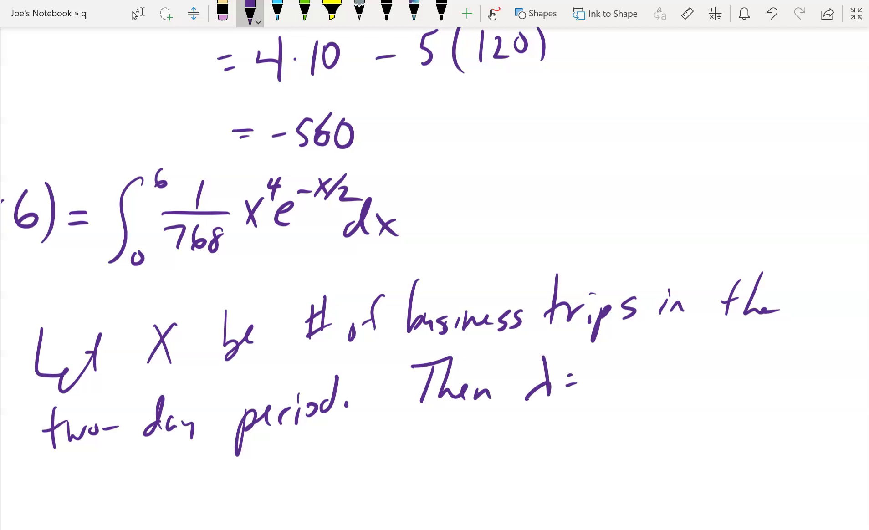
pyautogui.moveTo(601, 364)
pyautogui.mouseDown()
pyautogui.moveTo(617, 368)
pyautogui.moveTo(623, 390)
pyautogui.mouseUp()
pyautogui.click(640, 384)
# Handwrite "P(X ≤ 3) =" on a new line below the definition of X.
pyautogui.scroll(-3, 397, 242)
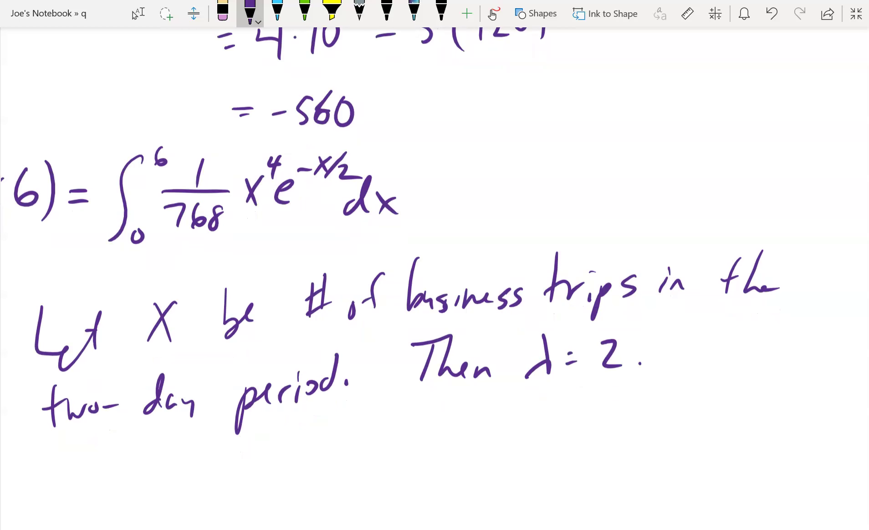
pyautogui.moveTo(45, 416); pyautogui.dragTo(48, 458)
pyautogui.moveTo(46, 419); pyautogui.dragTo(48, 440)
pyautogui.moveTo(77, 414)
pyautogui.mouseDown()
pyautogui.moveTo(70, 454)
pyautogui.moveTo(98, 451)
pyautogui.mouseUp()
pyautogui.moveTo(103, 424); pyautogui.dragTo(87, 453)
pyautogui.moveTo(136, 422)
pyautogui.mouseDown()
pyautogui.moveTo(136, 446)
pyautogui.moveTo(162, 422)
pyautogui.moveTo(154, 451)
pyautogui.mouseUp()
pyautogui.moveTo(170, 409)
pyautogui.mouseDown()
pyautogui.moveTo(181, 455)
pyautogui.moveTo(221, 426)
pyautogui.mouseUp()
pyautogui.moveTo(207, 440); pyautogui.dragTo(223, 437)
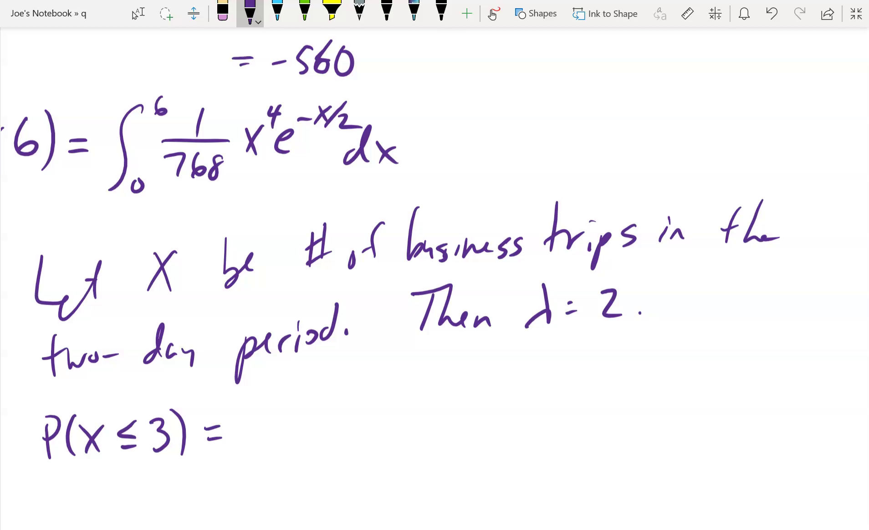
# Handwrite the Poisson mass function f(x) = e^(-λ) λ^x / x! below the λ = 2 statement.
pyautogui.moveTo(668, 336)
pyautogui.mouseDown()
pyautogui.moveTo(649, 374)
pyautogui.moveTo(664, 360)
pyautogui.mouseUp()
pyautogui.moveTo(679, 341)
pyautogui.mouseDown()
pyautogui.moveTo(677, 371)
pyautogui.moveTo(697, 368)
pyautogui.mouseUp()
pyautogui.moveTo(697, 350)
pyautogui.mouseDown()
pyautogui.moveTo(684, 368)
pyautogui.moveTo(697, 371)
pyautogui.mouseUp()
pyautogui.moveTo(710, 356); pyautogui.dragTo(719, 355)
pyautogui.moveTo(711, 361); pyautogui.dragTo(720, 360)
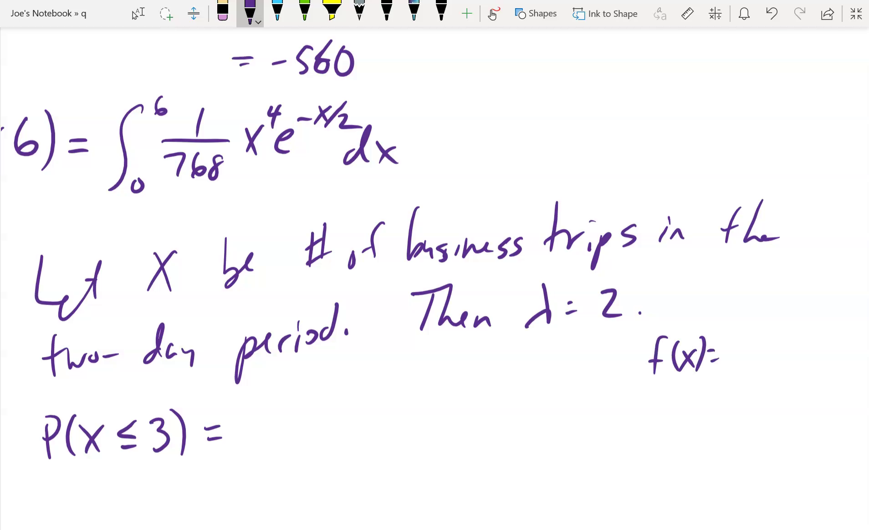
pyautogui.click(135, 15)
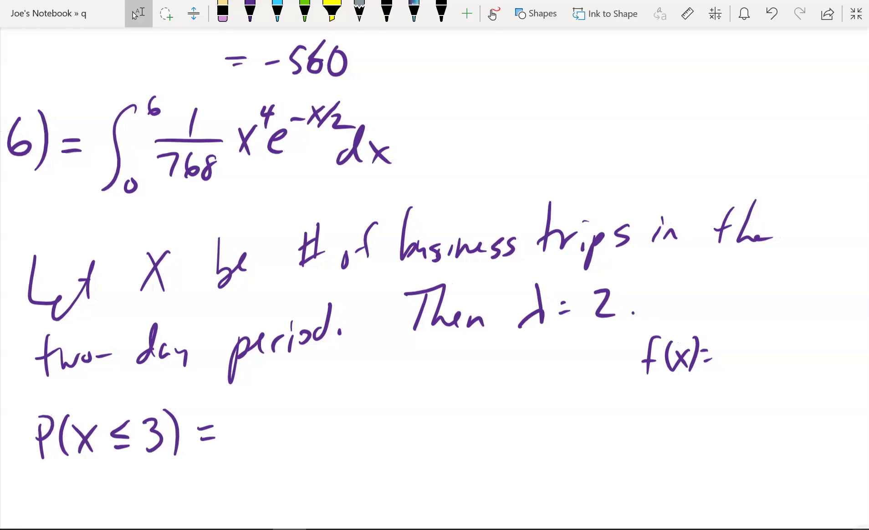
pyautogui.moveTo(734, 338)
pyautogui.mouseDown()
pyautogui.moveTo(752, 347)
pyautogui.moveTo(761, 321)
pyautogui.moveTo(779, 322)
pyautogui.mouseUp()
pyautogui.moveTo(774, 317)
pyautogui.mouseDown()
pyautogui.moveTo(764, 325)
pyautogui.moveTo(797, 346)
pyautogui.moveTo(785, 343)
pyautogui.mouseUp()
pyautogui.moveTo(806, 307)
pyautogui.mouseDown()
pyautogui.moveTo(815, 319)
pyautogui.moveTo(805, 319)
pyautogui.mouseUp()
pyautogui.moveTo(735, 363); pyautogui.dragTo(824, 346)
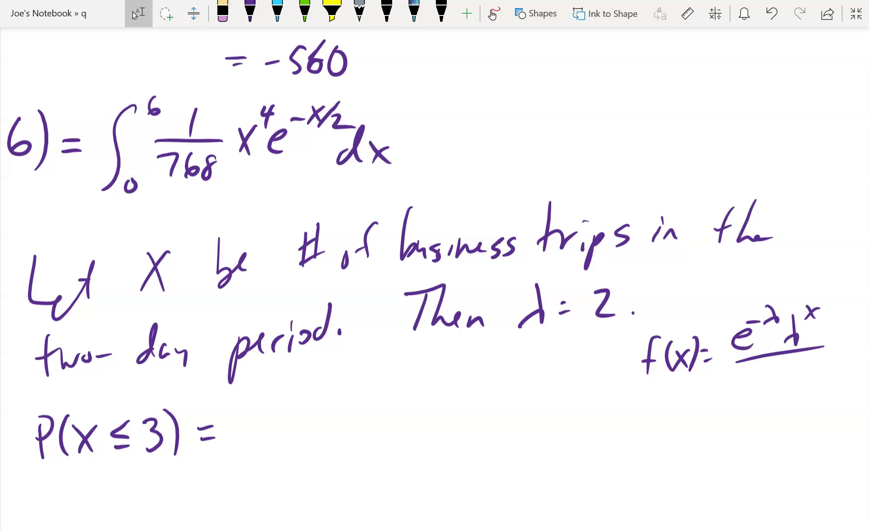
pyautogui.moveTo(761, 375); pyautogui.dragTo(773, 390)
pyautogui.moveTo(773, 374)
pyautogui.mouseDown()
pyautogui.moveTo(760, 390)
pyautogui.moveTo(782, 382)
pyautogui.mouseUp()
pyautogui.click(782, 388)
# Handwrite the mass function with λ substituted, = e^(-2)·2^x / x!, below the general formula.
pyautogui.moveTo(696, 449); pyautogui.dragTo(707, 447)
pyautogui.moveTo(696, 457)
pyautogui.mouseDown()
pyautogui.moveTo(735, 445)
pyautogui.moveTo(750, 426)
pyautogui.mouseUp()
pyautogui.moveTo(753, 412); pyautogui.dragTo(792, 442)
pyautogui.moveTo(798, 406); pyautogui.dragTo(809, 422)
pyautogui.moveTo(813, 408); pyautogui.dragTo(794, 427)
pyautogui.click(765, 440)
pyautogui.moveTo(721, 467); pyautogui.dragTo(798, 454)
pyautogui.moveTo(747, 484); pyautogui.dragTo(756, 503)
pyautogui.moveTo(763, 484); pyautogui.dragTo(742, 506)
pyautogui.moveTo(774, 471); pyautogui.dragTo(769, 488)
pyautogui.click(762, 510)
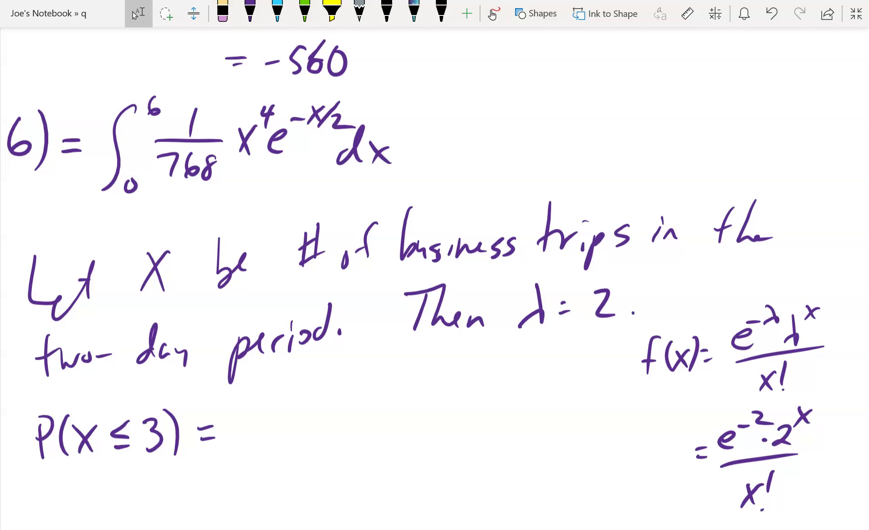
# Complete the P(X ≤ 3) line in purple ink with the sum of e^(-2)·2^x / x! from x = 0 to 3.
pyautogui.click(250, 13)
pyautogui.moveTo(285, 397)
pyautogui.mouseDown()
pyautogui.moveTo(242, 404)
pyautogui.moveTo(285, 435)
pyautogui.mouseUp()
pyautogui.moveTo(235, 456); pyautogui.dragTo(238, 473)
pyautogui.moveTo(250, 458)
pyautogui.mouseDown()
pyautogui.moveTo(259, 457)
pyautogui.moveTo(261, 469)
pyautogui.mouseUp()
pyautogui.moveTo(273, 456); pyautogui.dragTo(274, 456)
pyautogui.moveTo(260, 378)
pyautogui.mouseDown()
pyautogui.moveTo(261, 391)
pyautogui.moveTo(317, 411)
pyautogui.moveTo(327, 384)
pyautogui.moveTo(345, 385)
pyautogui.moveTo(366, 406)
pyautogui.moveTo(383, 390)
pyautogui.mouseUp()
pyautogui.moveTo(384, 374); pyautogui.dragTo(369, 390)
pyautogui.click(328, 390)
pyautogui.moveTo(295, 423); pyautogui.dragTo(379, 413)
pyautogui.moveTo(318, 436)
pyautogui.mouseDown()
pyautogui.moveTo(334, 453)
pyautogui.moveTo(319, 457)
pyautogui.mouseUp()
pyautogui.moveTo(344, 425); pyautogui.dragTo(340, 445)
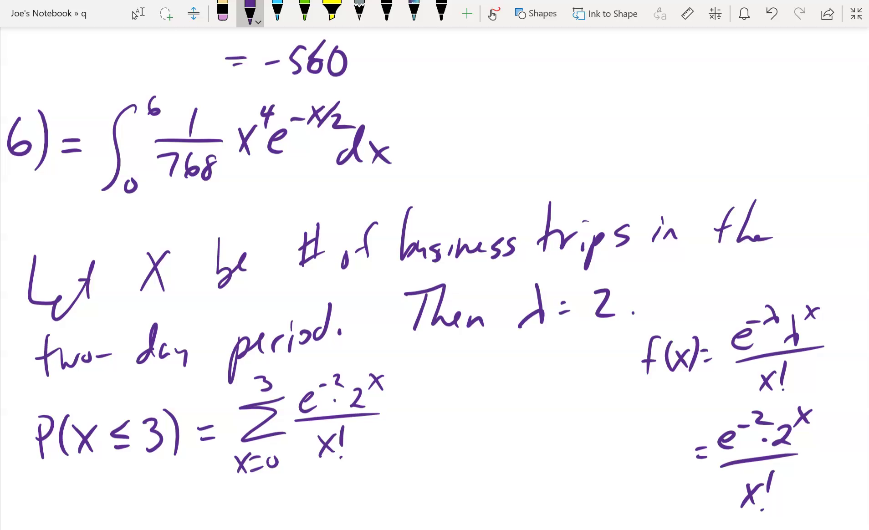
# Switch to Excel and calculate P(X ≤ 3) in cell B1 with =POISSON.DIST(3,2,TRUE).
pyautogui.click(138, 14)
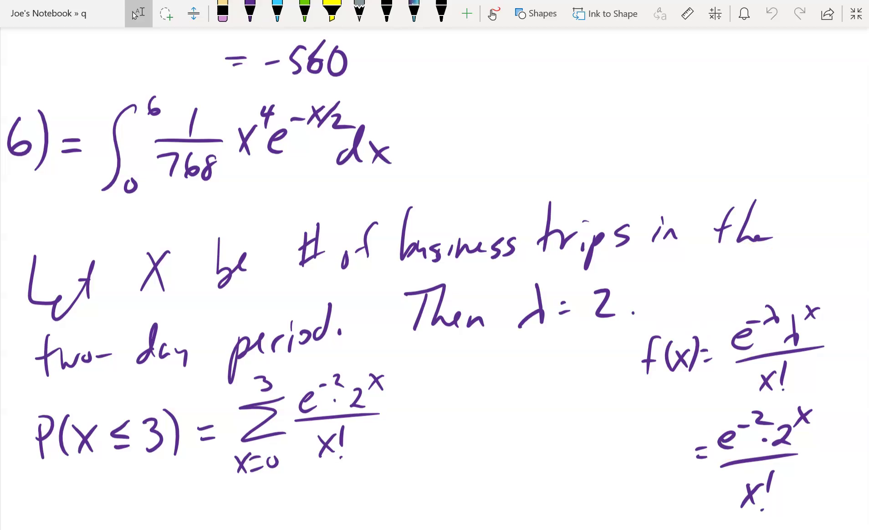
pyautogui.click(856, 14)
pyautogui.click(84, 526)
pyautogui.click(188, 122)
pyautogui.write('=poi')
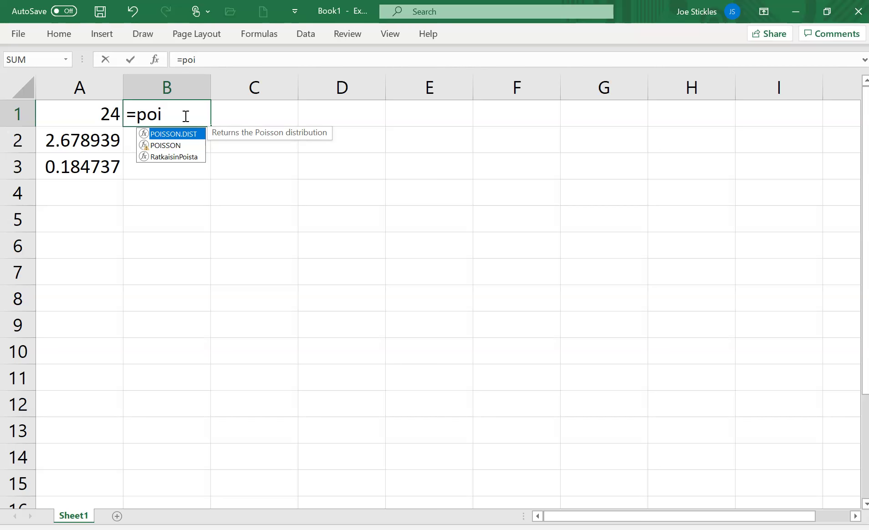
pyautogui.press('Tab')
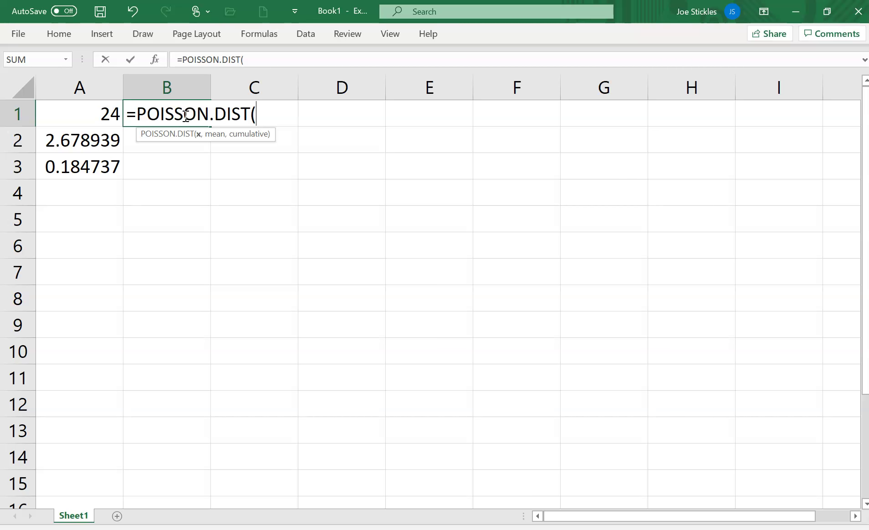
pyautogui.write('3,')
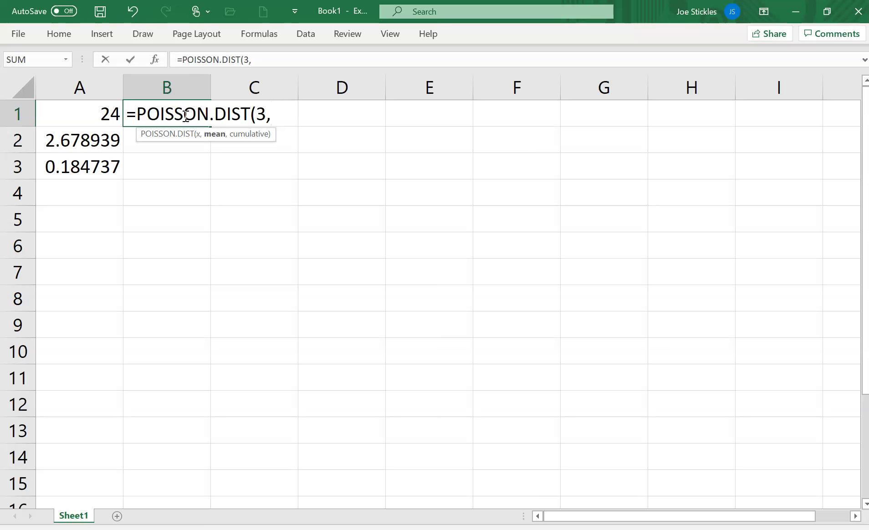
pyautogui.write('2,')
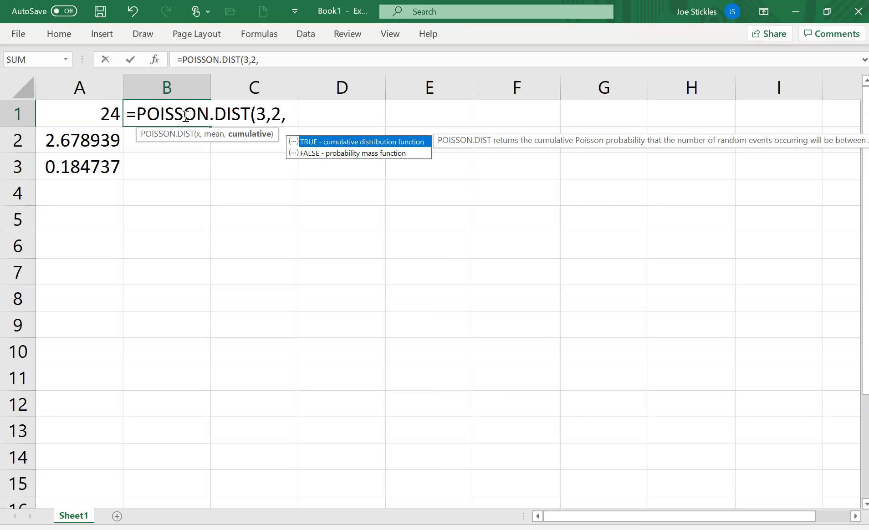
pyautogui.click(318, 147)
pyautogui.doubleClick(317, 147)
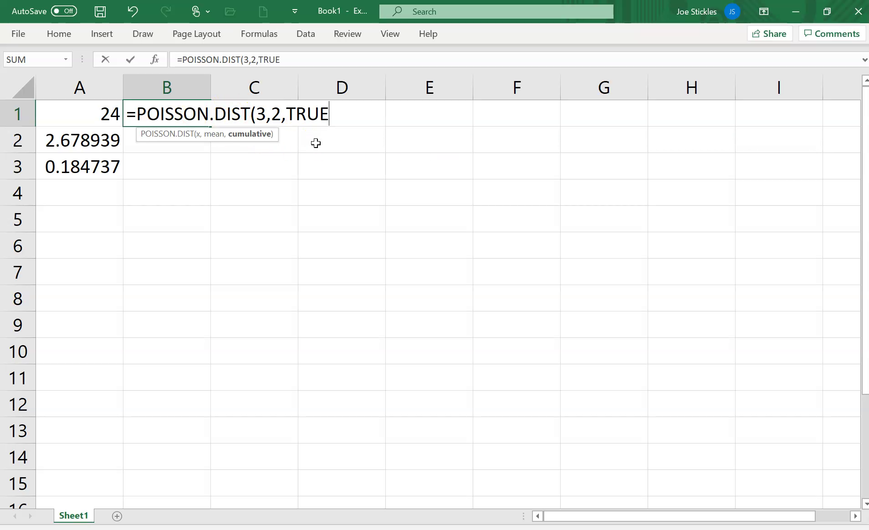
pyautogui.write(')')
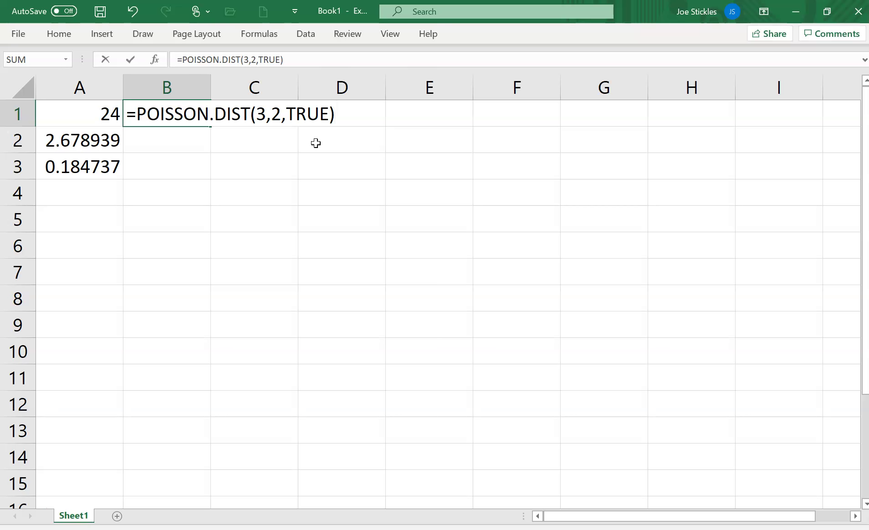
pyautogui.press('Return')
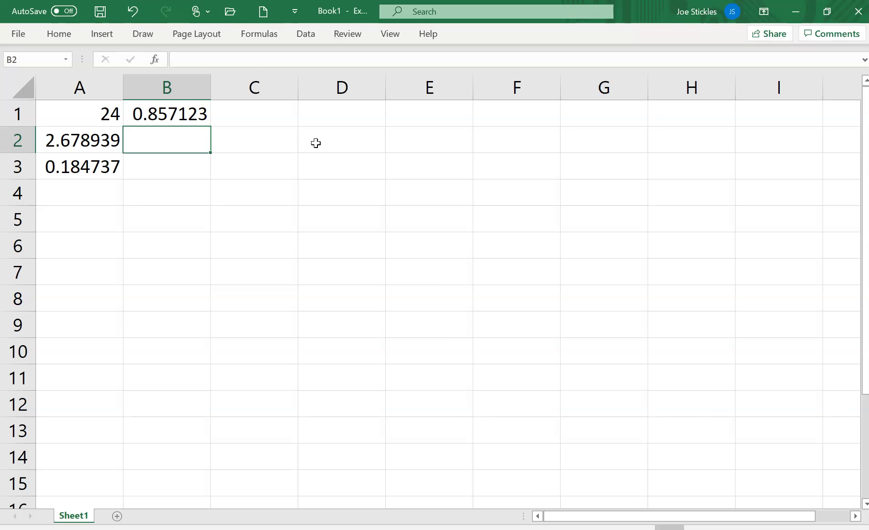
# Calculate the Poisson probability mass at 3 in cell B2 with =POISSON.DIST(3,2,FALSE).
pyautogui.write('=')
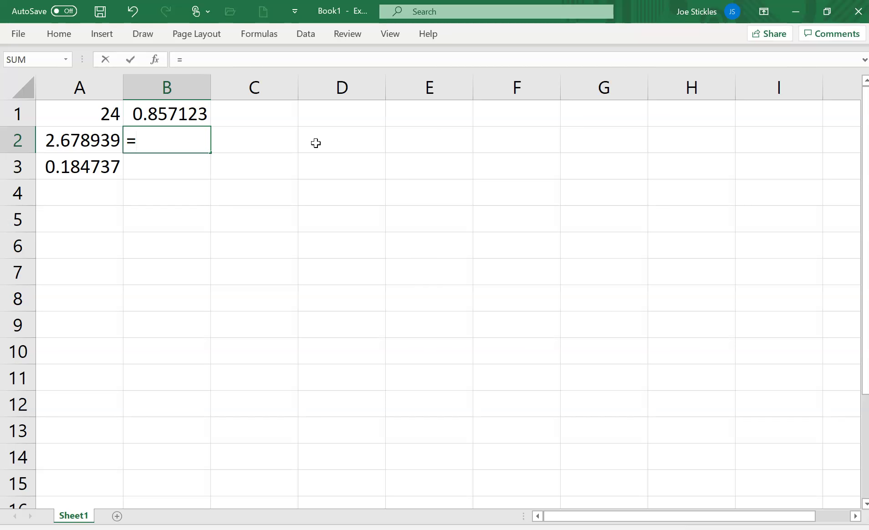
pyautogui.write('poi')
pyautogui.press('Tab')
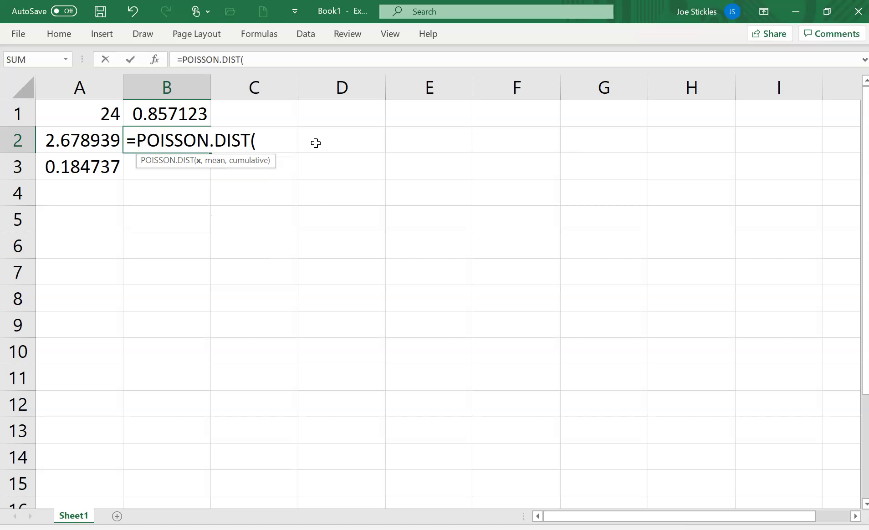
pyautogui.write('2,3')
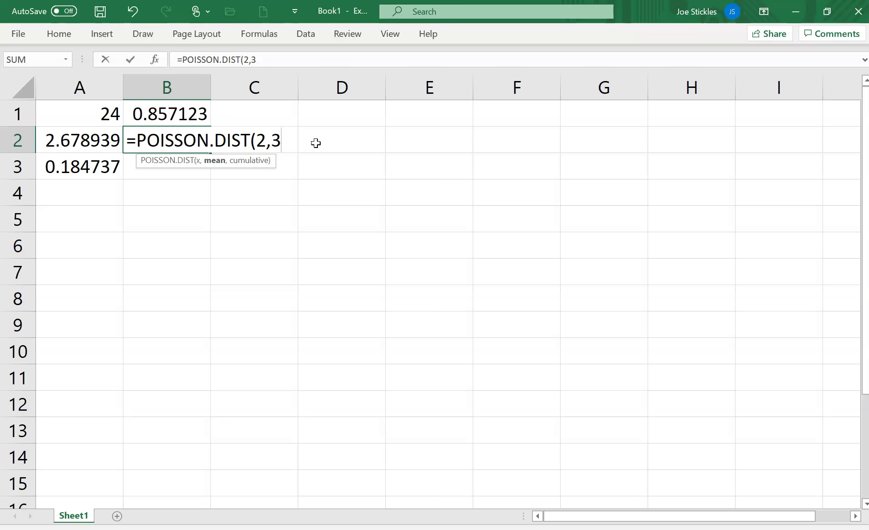
pyautogui.press('BackSpace')
pyautogui.press('BackSpace')
pyautogui.press('BackSpace')
pyautogui.write('3,2,')
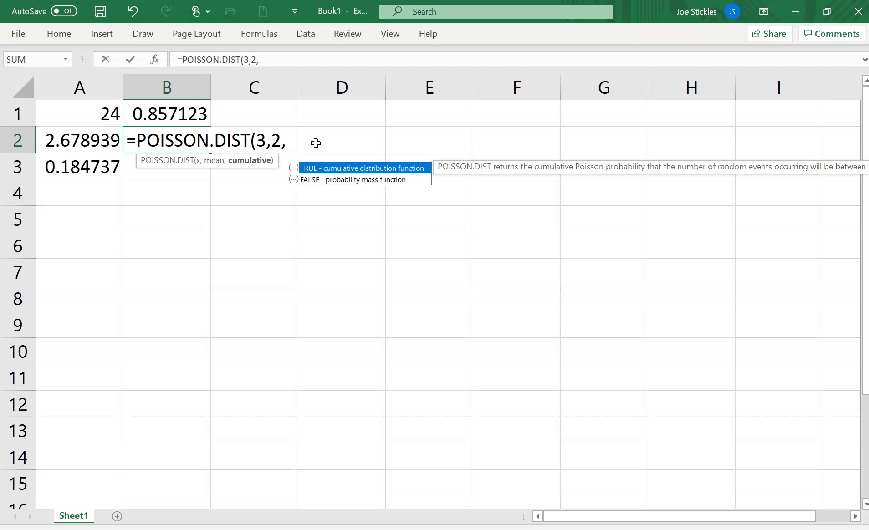
pyautogui.press('Down')
pyautogui.press('Tab')
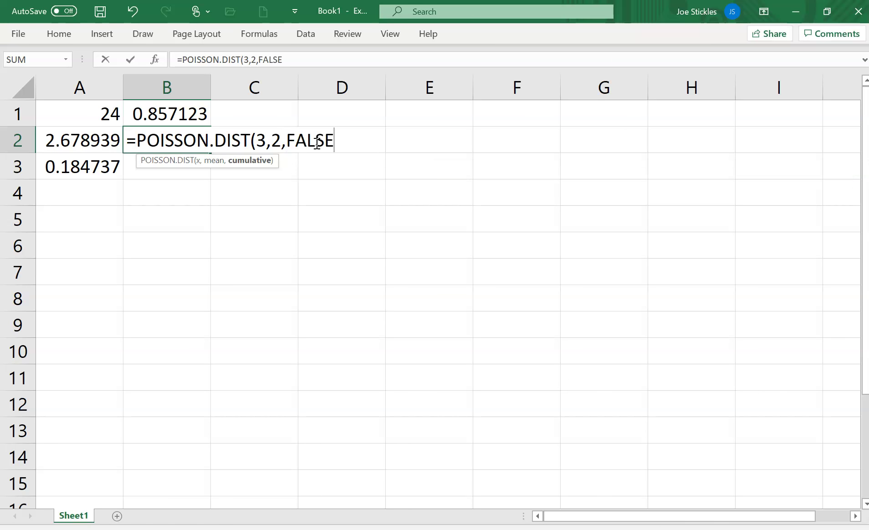
pyautogui.write(')')
pyautogui.press('Return')
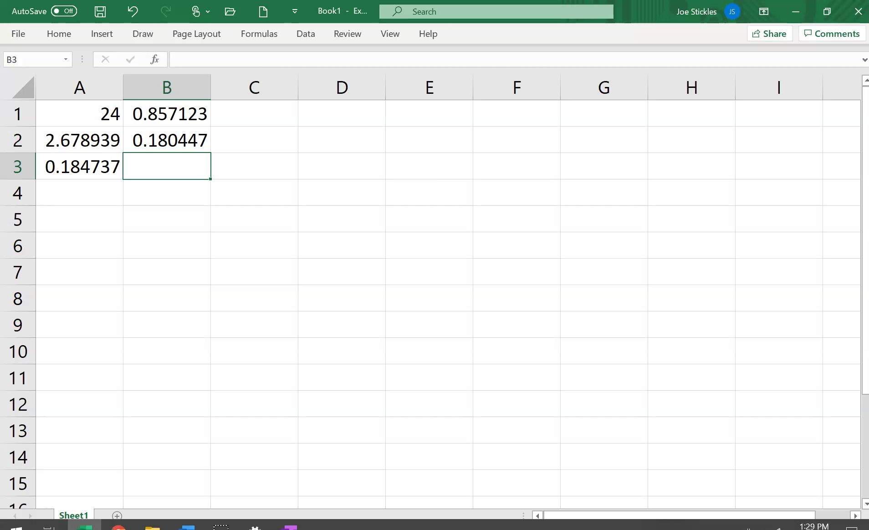
# Switch back to the handwritten page in OneNote.
pyautogui.click(290, 526)
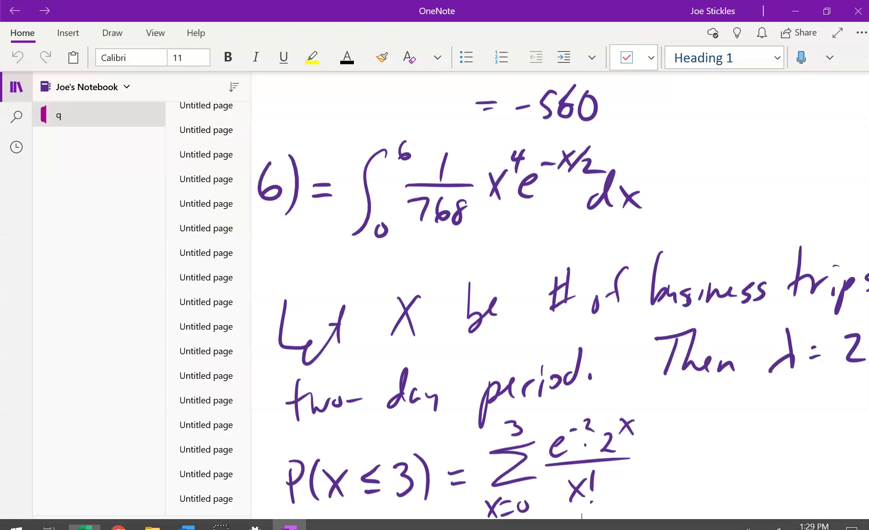
# Show the page full screen and draw a purple horizontal divider across the page beneath the Poisson work.
pyautogui.click(835, 37)
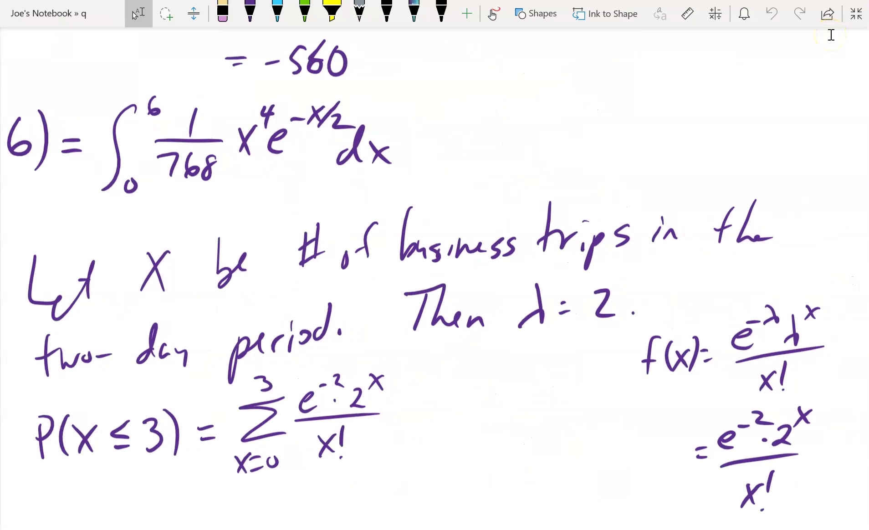
pyautogui.scroll(-5, 435, 273)
pyautogui.click(249, 11)
pyautogui.moveTo(33, 281)
pyautogui.mouseDown()
pyautogui.moveTo(310, 266)
pyautogui.moveTo(868, 266)
pyautogui.mouseUp()
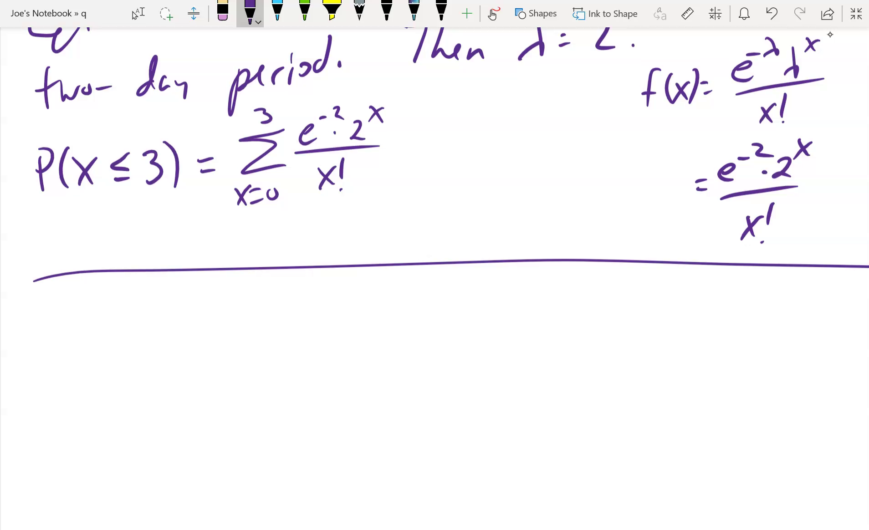
# Write "T is Γ(4, 1)" in purple ink beneath the divider line.
pyautogui.moveTo(57, 309)
pyautogui.mouseDown()
pyautogui.moveTo(56, 356)
pyautogui.moveTo(80, 299)
pyautogui.mouseUp()
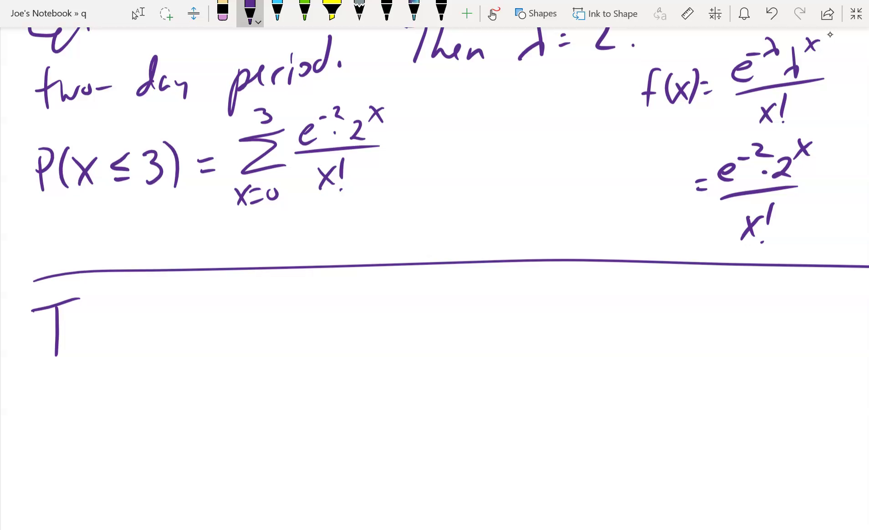
pyautogui.moveTo(105, 332)
pyautogui.mouseDown()
pyautogui.moveTo(106, 346)
pyautogui.moveTo(126, 333)
pyautogui.moveTo(123, 348)
pyautogui.mouseUp()
pyautogui.click(101, 319)
pyautogui.moveTo(175, 303)
pyautogui.mouseDown()
pyautogui.moveTo(197, 323)
pyautogui.moveTo(170, 344)
pyautogui.mouseUp()
pyautogui.moveTo(212, 293); pyautogui.dragTo(213, 341)
pyautogui.moveTo(285, 289)
pyautogui.mouseDown()
pyautogui.moveTo(290, 338)
pyautogui.moveTo(247, 360)
pyautogui.mouseUp()
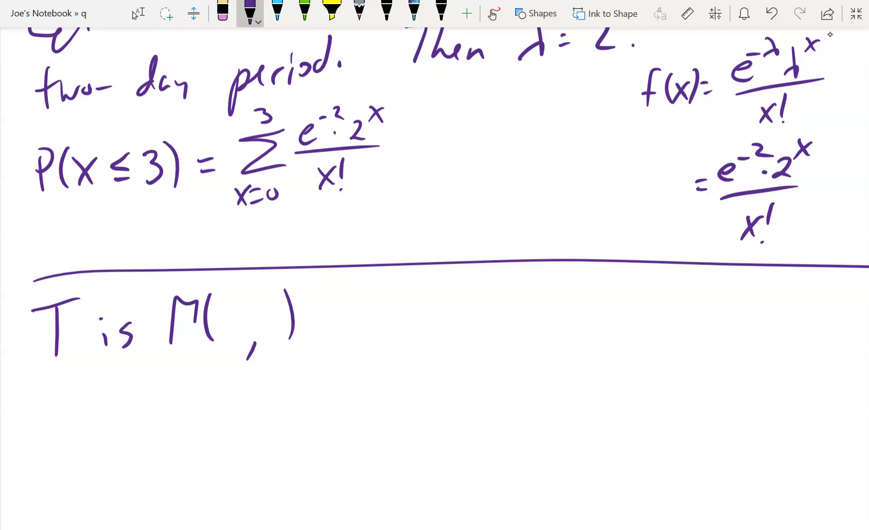
pyautogui.moveTo(229, 302); pyautogui.dragTo(237, 333)
pyautogui.moveTo(268, 306); pyautogui.dragTo(266, 331)
# Write θ = 1/λ in purple ink beside the Γ(4, 1) statement.
pyautogui.moveTo(403, 304); pyautogui.dragTo(401, 304)
pyautogui.moveTo(396, 324); pyautogui.dragTo(428, 322)
pyautogui.moveTo(422, 338); pyautogui.dragTo(435, 332)
pyautogui.moveTo(451, 284); pyautogui.dragTo(454, 309)
pyautogui.moveTo(440, 321); pyautogui.dragTo(472, 311)
pyautogui.moveTo(458, 323)
pyautogui.mouseDown()
pyautogui.moveTo(465, 355)
pyautogui.moveTo(451, 355)
pyautogui.mouseUp()
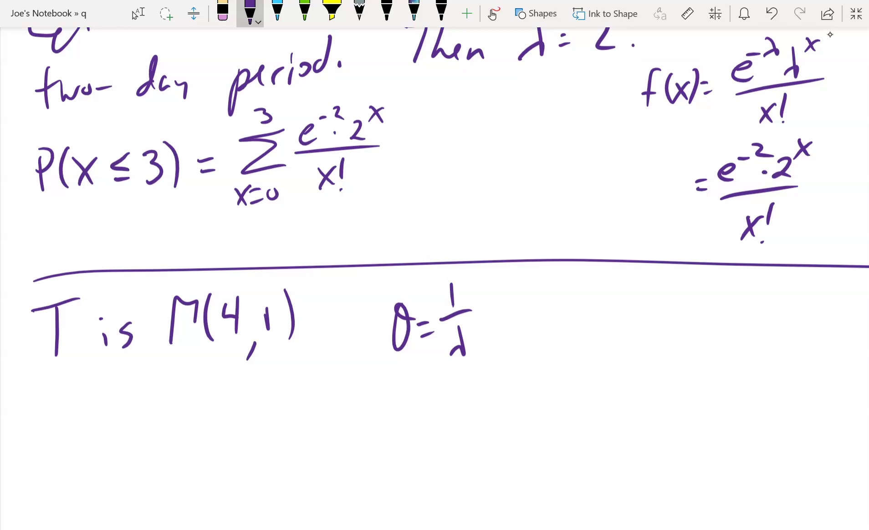
# Draw arrows pointing up to the 4 and the 1 in Γ(4, 1), labelling them α and θ.
pyautogui.hscroll(-1, 435, 248)
pyautogui.moveTo(241, 351)
pyautogui.mouseDown()
pyautogui.moveTo(236, 391)
pyautogui.moveTo(245, 413)
pyautogui.mouseUp()
pyautogui.moveTo(286, 391)
pyautogui.mouseDown()
pyautogui.moveTo(283, 351)
pyautogui.moveTo(292, 363)
pyautogui.mouseUp()
pyautogui.moveTo(287, 400); pyautogui.dragTo(294, 409)
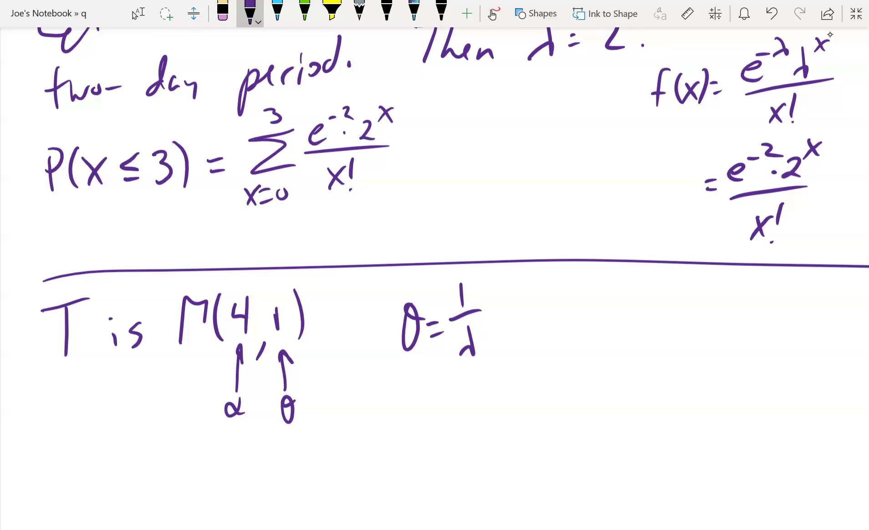
# Write f(x) = below the gamma statement, followed by the numerator x³e^(-x).
pyautogui.scroll(-4, 435, 249)
pyautogui.click(138, 14)
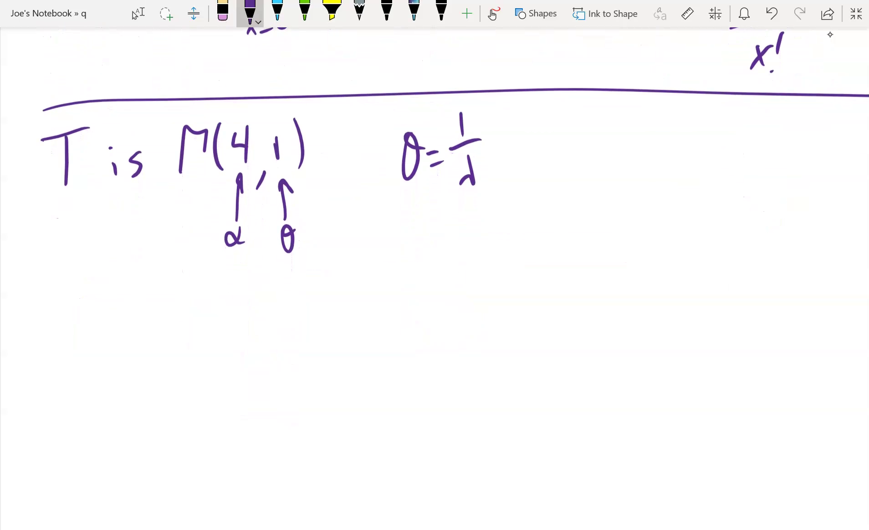
pyautogui.moveTo(96, 347)
pyautogui.mouseDown()
pyautogui.moveTo(87, 400)
pyautogui.moveTo(100, 375)
pyautogui.mouseUp()
pyautogui.moveTo(112, 347)
pyautogui.mouseDown()
pyautogui.moveTo(109, 391)
pyautogui.moveTo(126, 387)
pyautogui.mouseUp()
pyautogui.moveTo(121, 363); pyautogui.dragTo(108, 391)
pyautogui.moveTo(118, 341); pyautogui.dragTo(131, 386)
pyautogui.moveTo(137, 367)
pyautogui.mouseDown()
pyautogui.moveTo(147, 364)
pyautogui.moveTo(155, 379)
pyautogui.mouseUp()
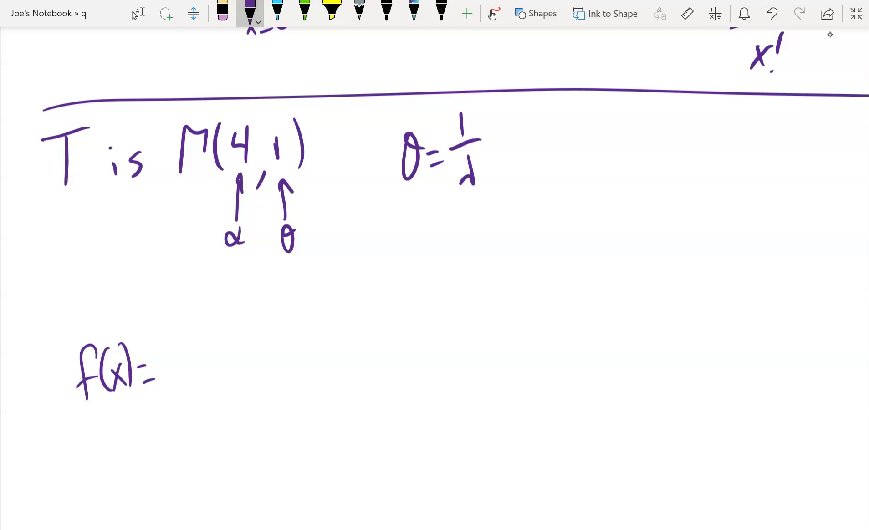
pyautogui.moveTo(180, 332)
pyautogui.mouseDown()
pyautogui.moveTo(197, 347)
pyautogui.moveTo(188, 349)
pyautogui.mouseUp()
pyautogui.moveTo(198, 307)
pyautogui.mouseDown()
pyautogui.moveTo(203, 325)
pyautogui.moveTo(234, 334)
pyautogui.moveTo(238, 346)
pyautogui.mouseUp()
pyautogui.moveTo(244, 310); pyautogui.dragTo(264, 314)
pyautogui.moveTo(267, 301); pyautogui.dragTo(258, 317)
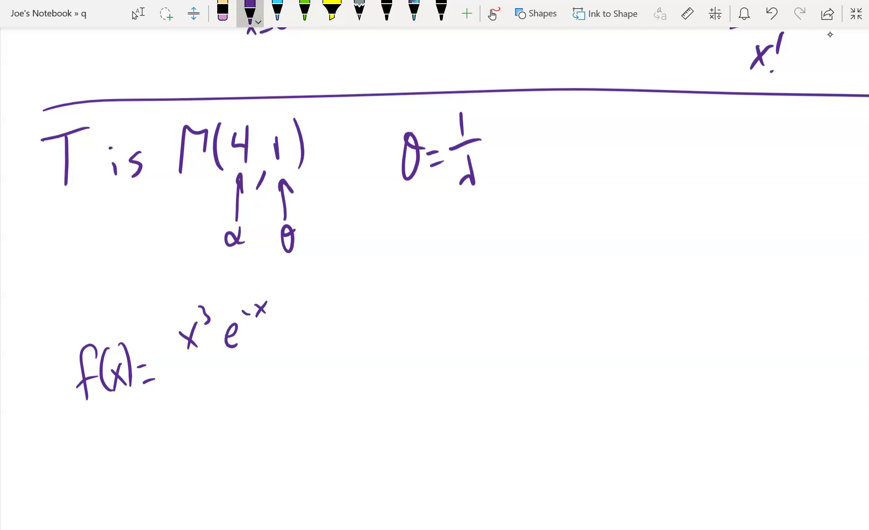
# Complete the density f(x) with a fraction bar and the denominator 6.
pyautogui.moveTo(183, 364); pyautogui.dragTo(250, 355)
pyautogui.click(138, 13)
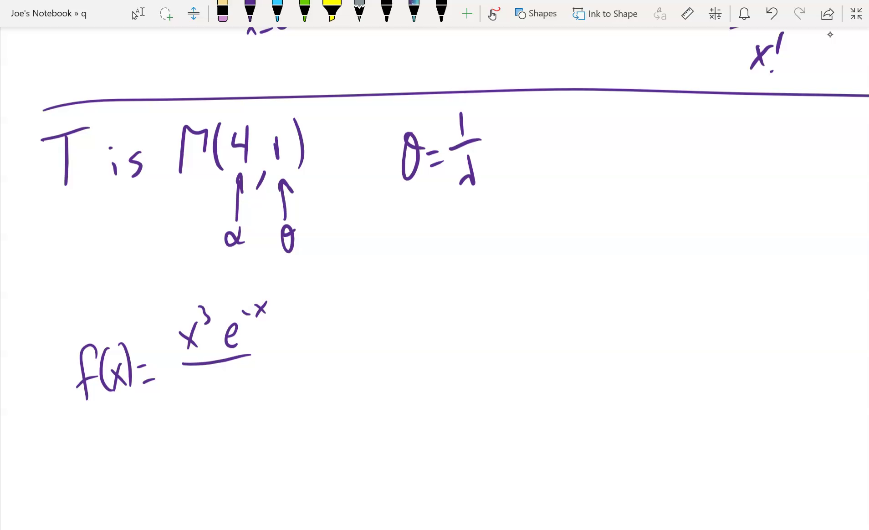
pyautogui.click(250, 12)
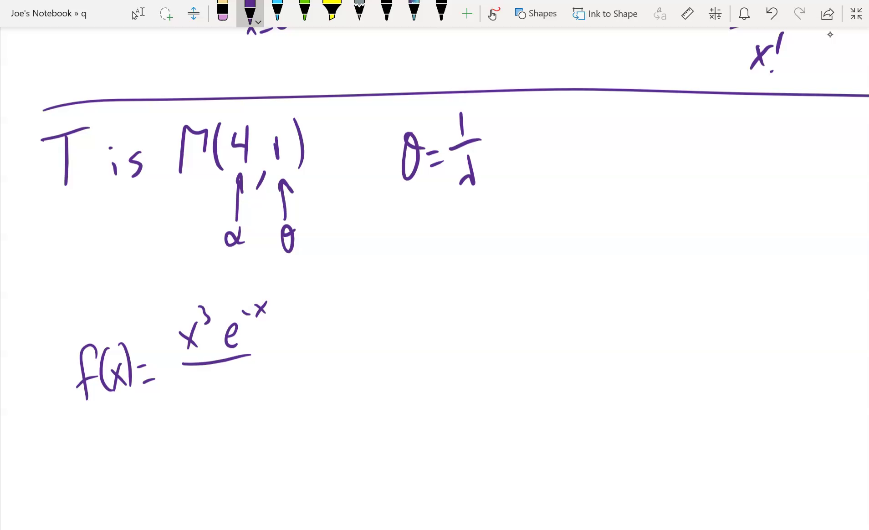
pyautogui.moveTo(210, 372); pyautogui.dragTo(205, 392)
# Write P(T<2) in purple ink beside the density function.
pyautogui.moveTo(447, 305)
pyautogui.mouseDown()
pyautogui.moveTo(448, 367)
pyautogui.moveTo(445, 330)
pyautogui.mouseUp()
pyautogui.moveTo(482, 303)
pyautogui.mouseDown()
pyautogui.moveTo(482, 349)
pyautogui.moveTo(501, 345)
pyautogui.mouseUp()
pyautogui.moveTo(488, 316)
pyautogui.mouseDown()
pyautogui.moveTo(514, 304)
pyautogui.moveTo(536, 336)
pyautogui.mouseUp()
pyautogui.moveTo(545, 317)
pyautogui.mouseDown()
pyautogui.moveTo(557, 310)
pyautogui.moveTo(570, 335)
pyautogui.mouseUp()
pyautogui.moveTo(572, 294); pyautogui.dragTo(576, 347)
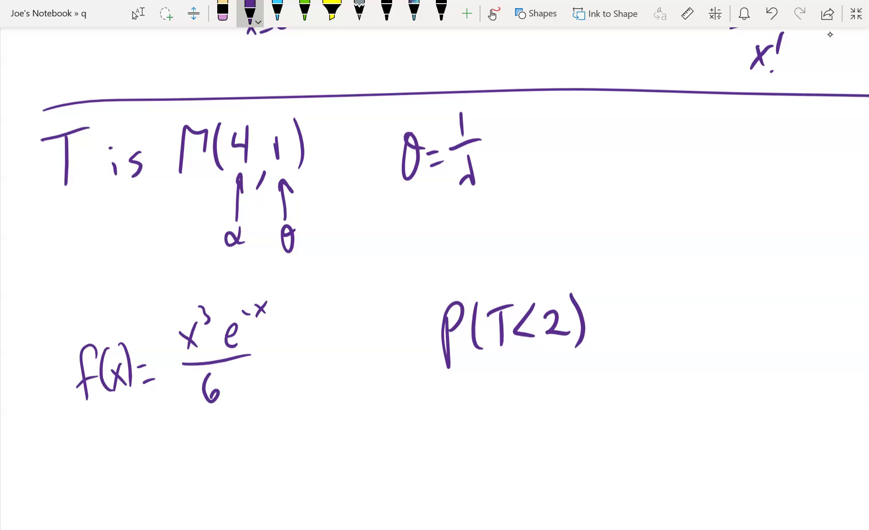
# Complete the P(T<2) line with the integral from 0 to 2 of x³e^(-x)/6 dx, and leave the pen tool.
pyautogui.moveTo(600, 315); pyautogui.dragTo(610, 315)
pyautogui.moveTo(603, 321); pyautogui.dragTo(615, 320)
pyautogui.moveTo(650, 279)
pyautogui.mouseDown()
pyautogui.moveTo(629, 374)
pyautogui.moveTo(643, 360)
pyautogui.mouseUp()
pyautogui.moveTo(656, 273)
pyautogui.mouseDown()
pyautogui.moveTo(661, 290)
pyautogui.moveTo(695, 316)
pyautogui.moveTo(684, 316)
pyautogui.mouseUp()
pyautogui.moveTo(699, 275); pyautogui.dragTo(700, 295)
pyautogui.moveTo(718, 295)
pyautogui.mouseDown()
pyautogui.moveTo(712, 300)
pyautogui.moveTo(722, 312)
pyautogui.mouseUp()
pyautogui.moveTo(728, 286); pyautogui.dragTo(753, 288)
pyautogui.moveTo(755, 269); pyautogui.dragTo(741, 288)
pyautogui.moveTo(686, 326); pyautogui.dragTo(743, 316)
pyautogui.moveTo(711, 337); pyautogui.dragTo(714, 352)
pyautogui.moveTo(763, 314)
pyautogui.mouseDown()
pyautogui.moveTo(757, 325)
pyautogui.moveTo(767, 295)
pyautogui.mouseUp()
pyautogui.moveTo(765, 305); pyautogui.dragTo(775, 323)
pyautogui.moveTo(785, 307); pyautogui.dragTo(787, 325)
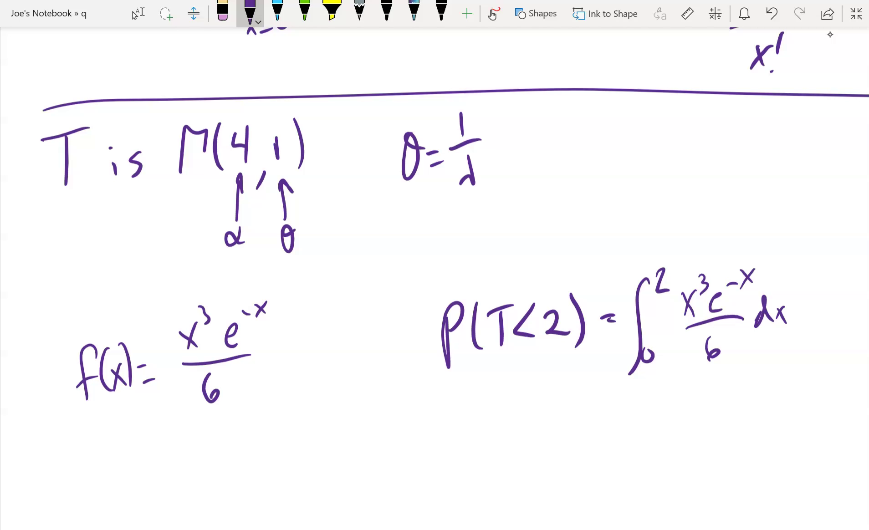
pyautogui.press('Escape')
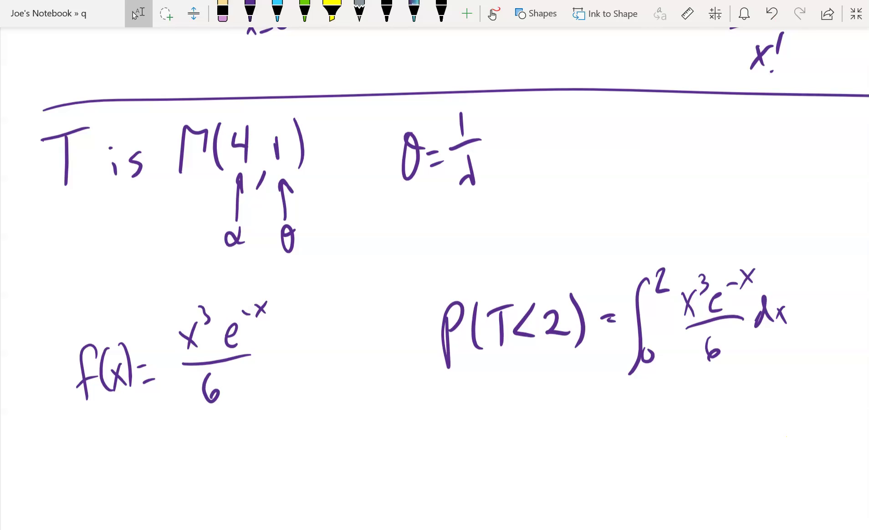
# Switch to Excel and calculate P(T<2) in cell D1 with =GAMMA.DIST(2,4,1,TRUE).
pyautogui.click(85, 526)
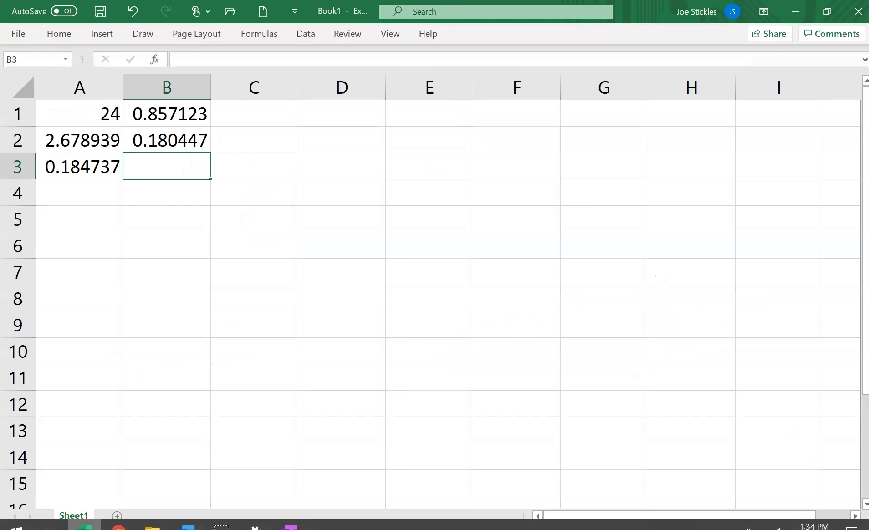
pyautogui.click(331, 117)
pyautogui.write('=ga')
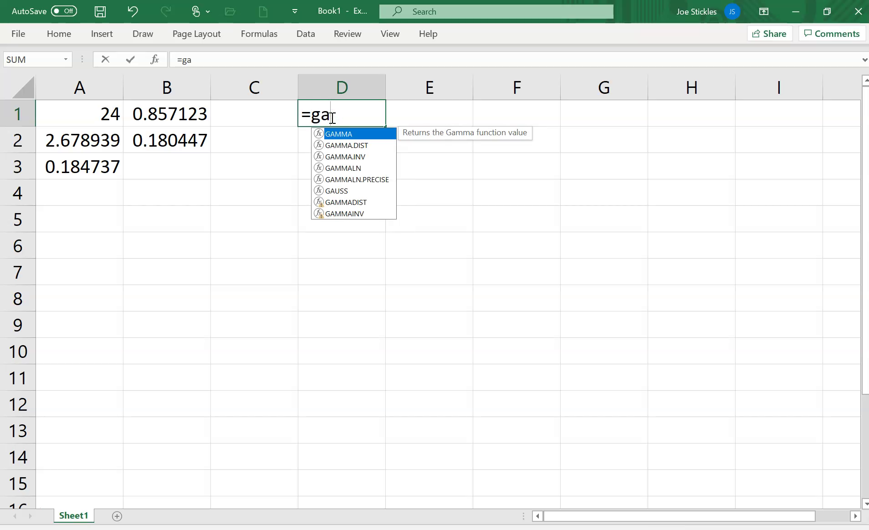
pyautogui.press('Down')
pyautogui.press('Tab')
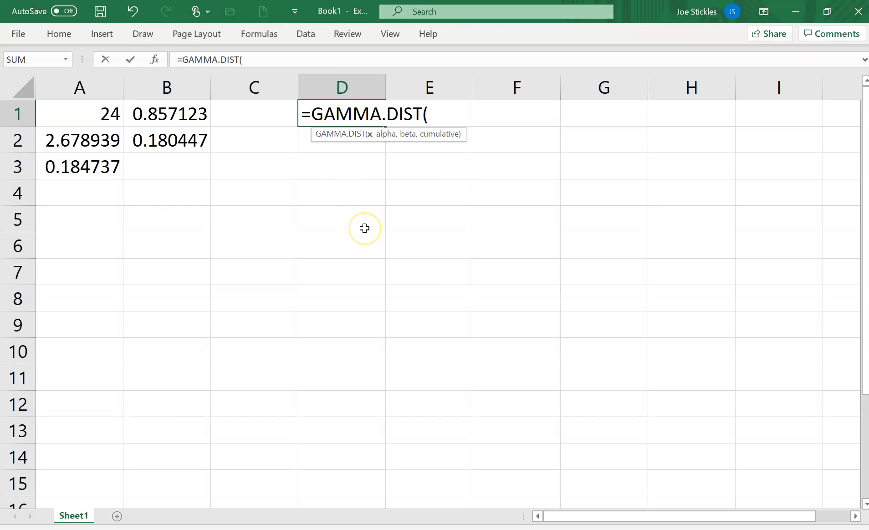
pyautogui.write('2,')
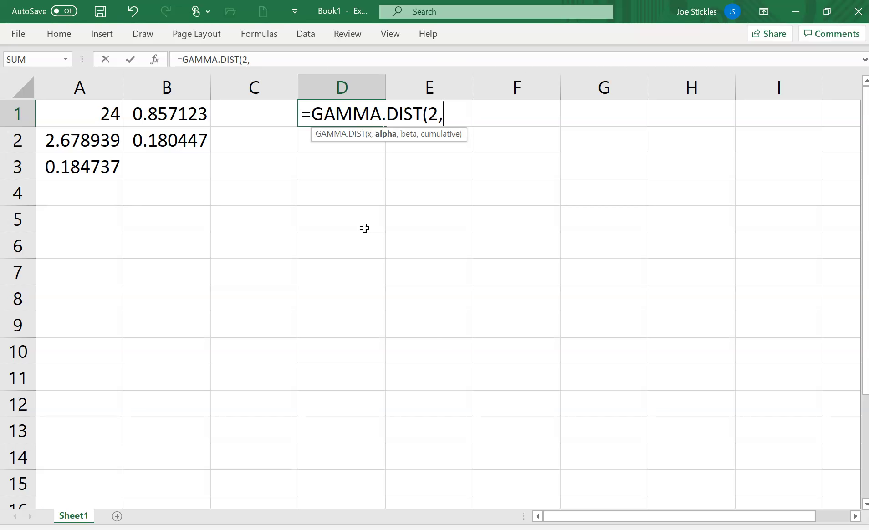
pyautogui.write('4,')
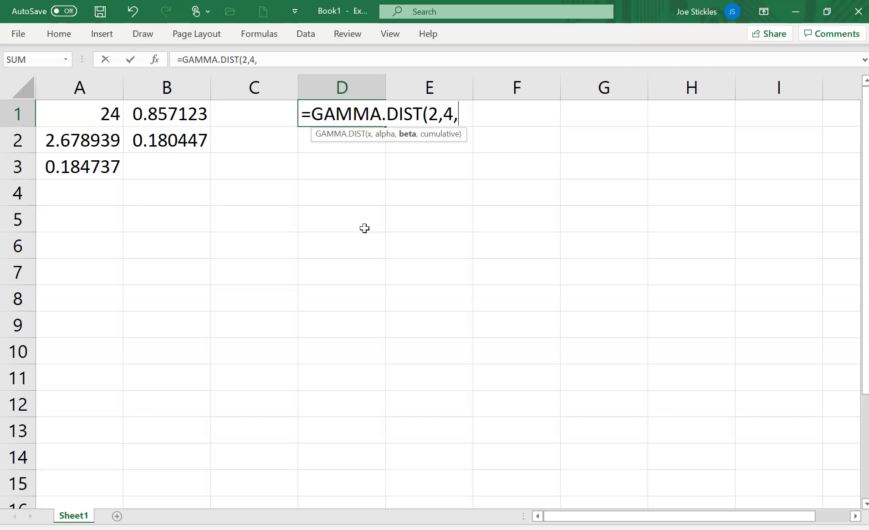
pyautogui.write('1,')
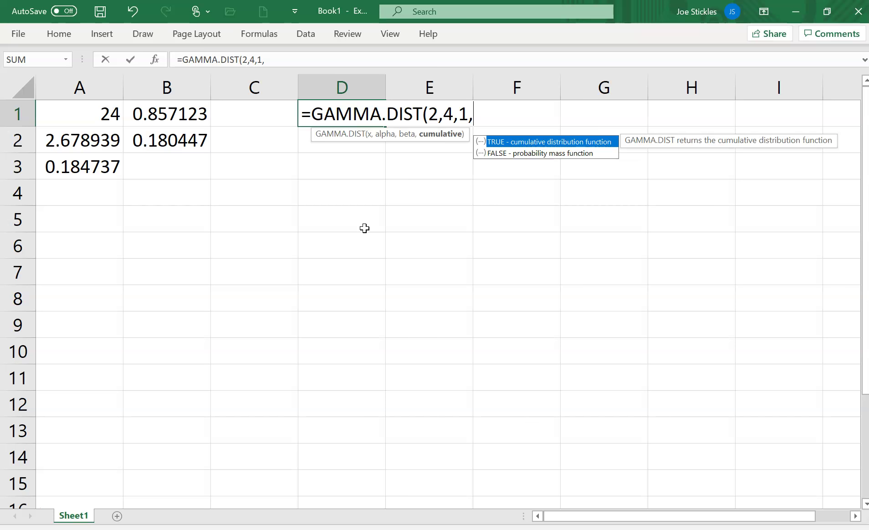
pyautogui.press('Tab')
pyautogui.write(')')
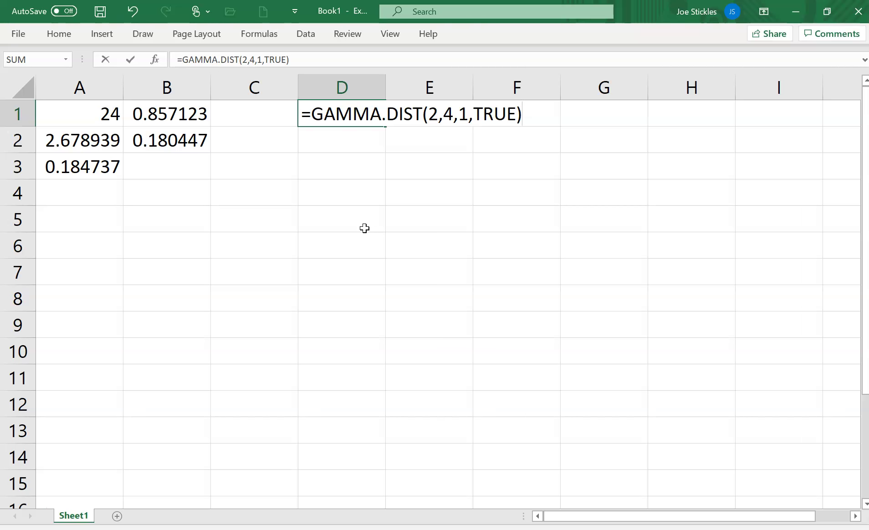
pyautogui.press('Return')
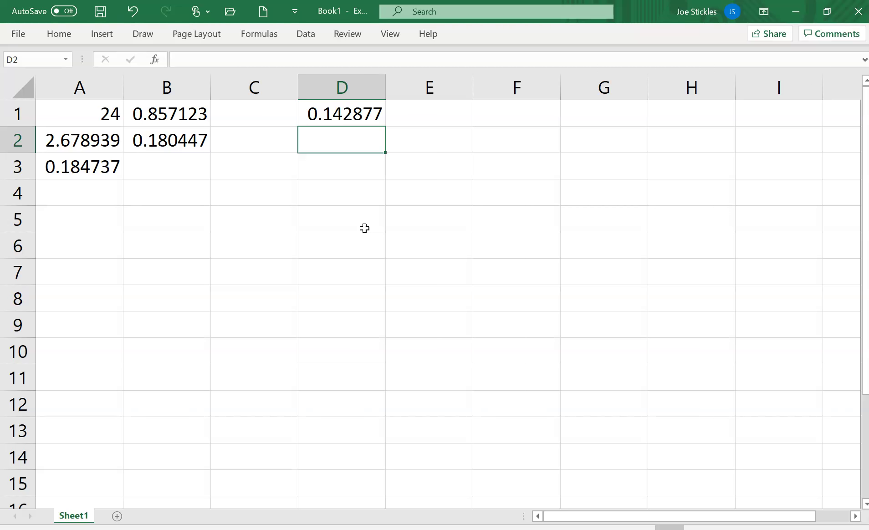
# Switch back to OneNote and bring up the blank space below the P(T<2) integral.
pyautogui.moveTo(146, 529)
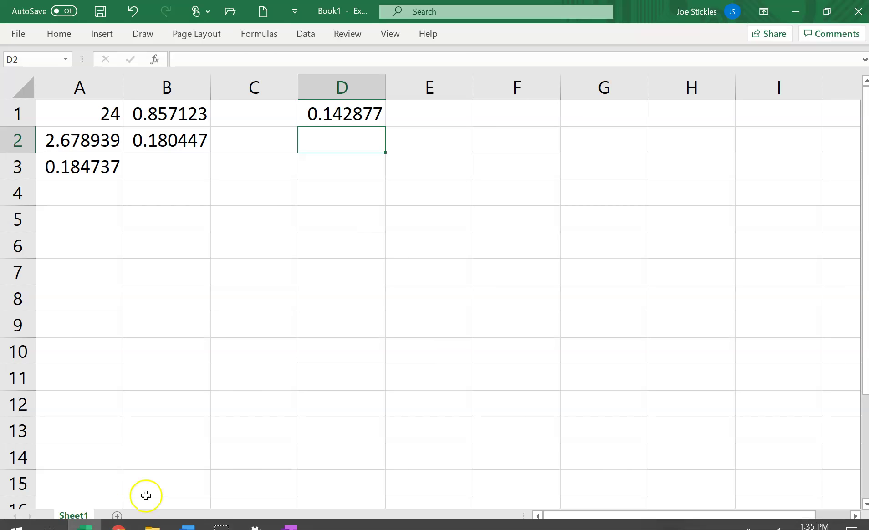
pyautogui.moveTo(289, 528)
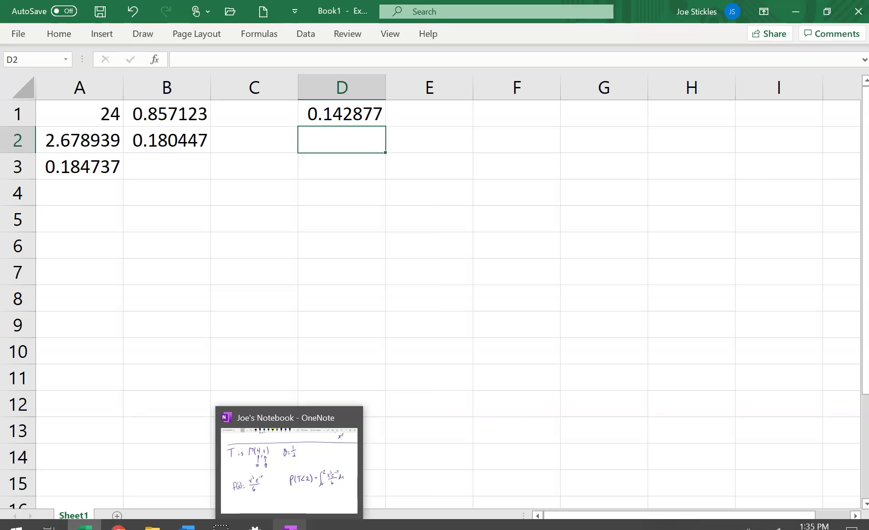
pyautogui.click(290, 528)
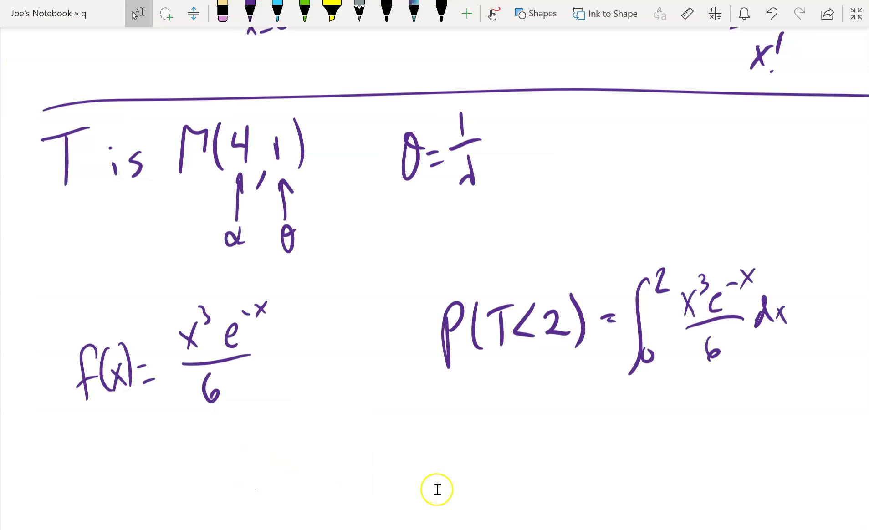
pyautogui.scroll(-5, 755, 104)
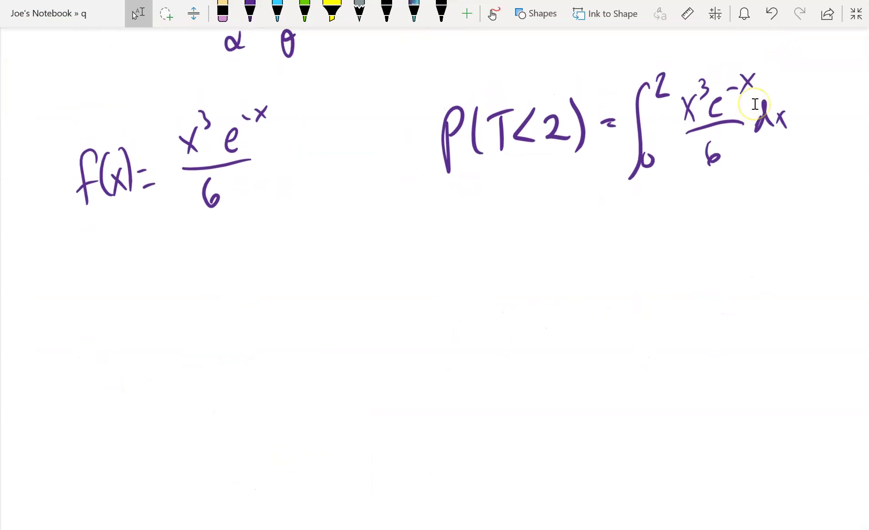
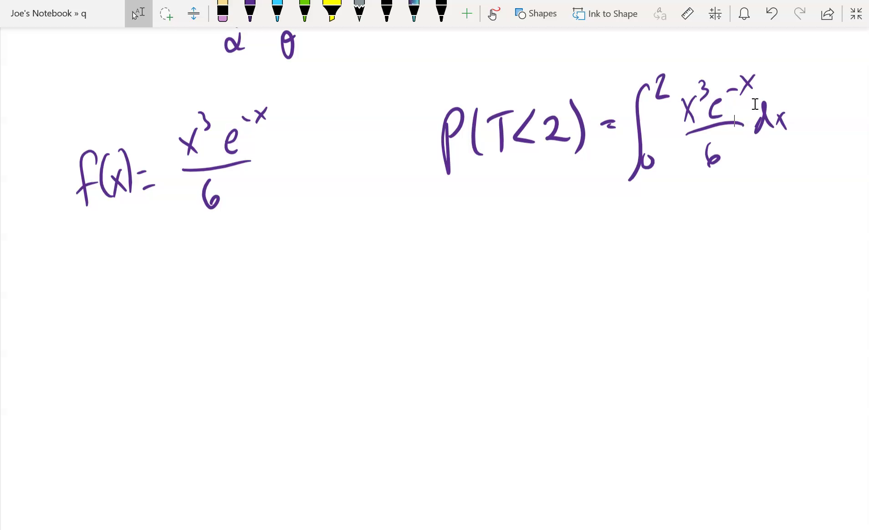
pyautogui.click(735, 133)
# Switch to Excel and calculate the chi-square critical value in cell D2 with =CHISQ.INV(0.975,2).
pyautogui.click(86, 525)
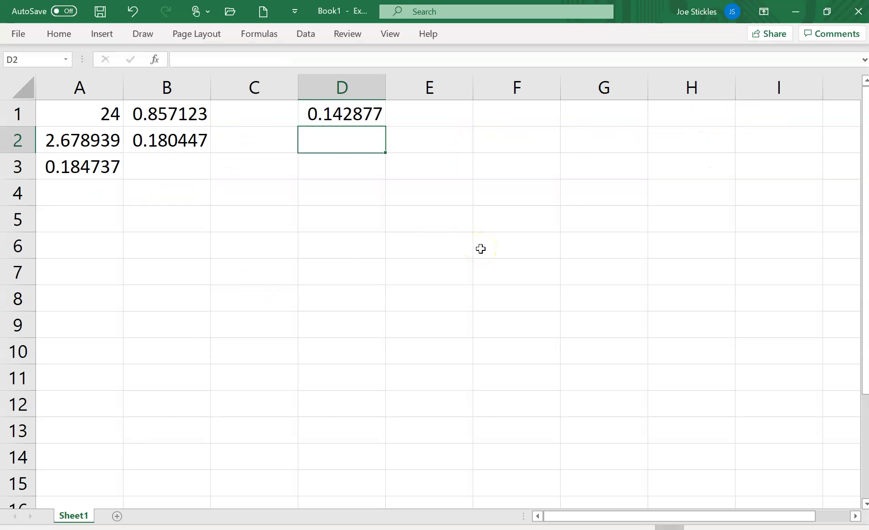
pyautogui.write('=ch')
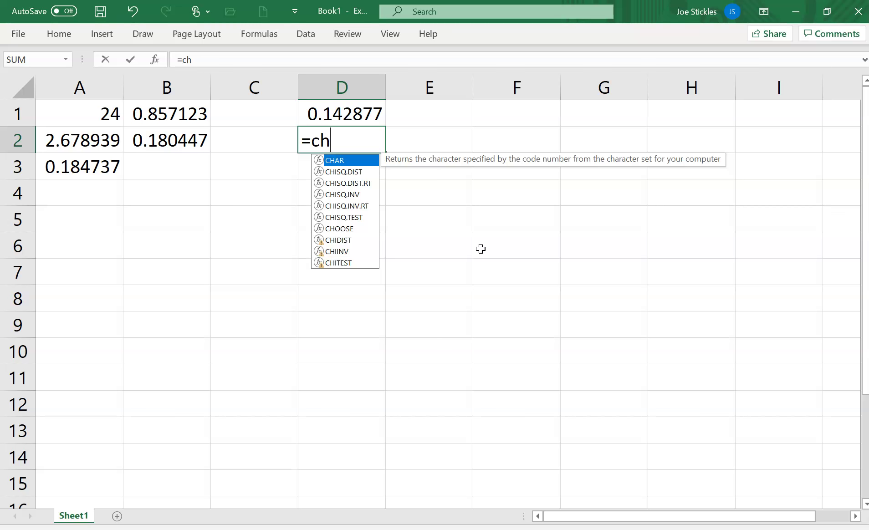
pyautogui.press('Down')
pyautogui.press('Down')
pyautogui.press('Down')
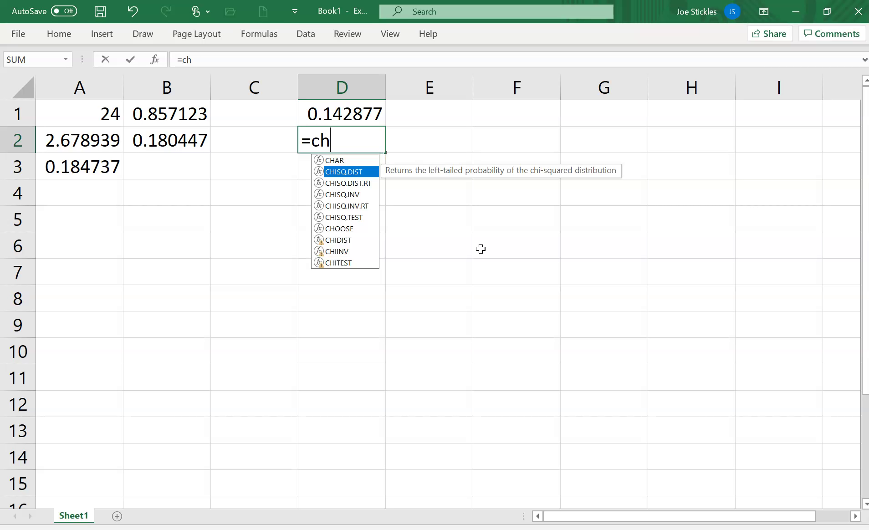
pyautogui.press('Tab')
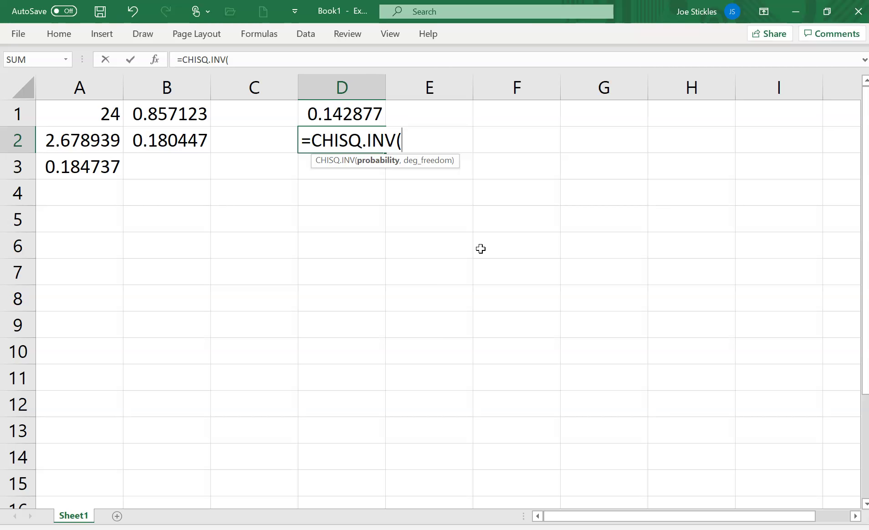
pyautogui.write('0.975')
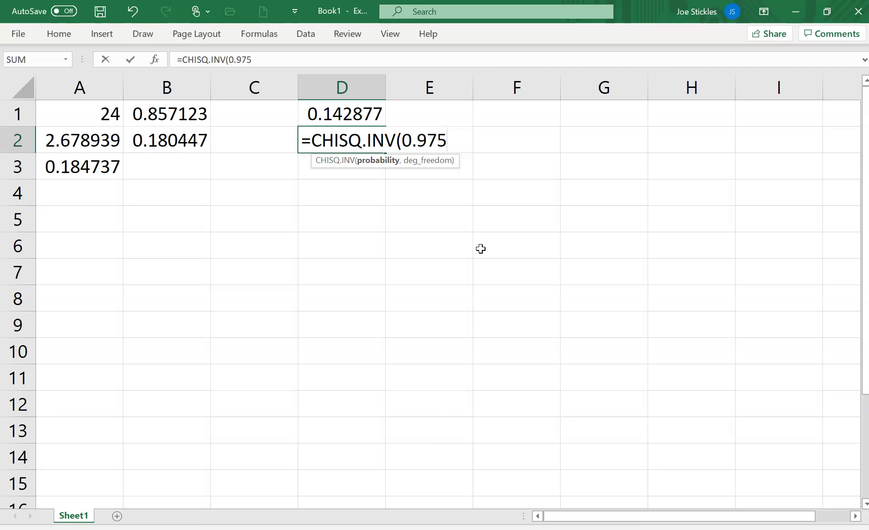
pyautogui.write(',2')
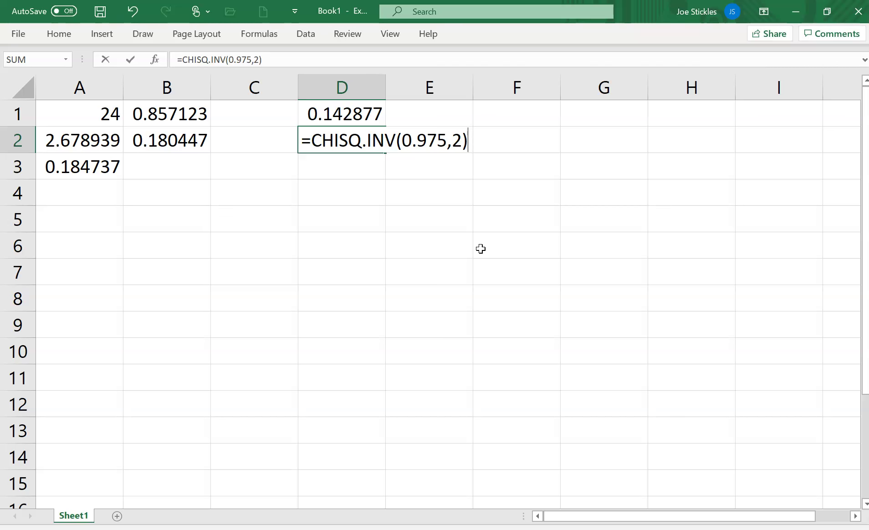
pyautogui.press('Return')
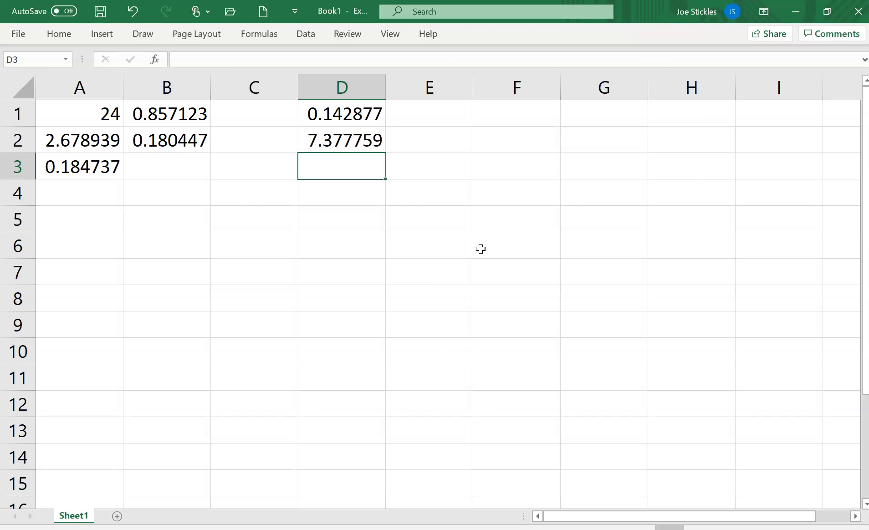
# Calculate the lower-tail chi-square critical value in cell D3 with =CHISQ.INV(0.025,8).
pyautogui.write('=ch')
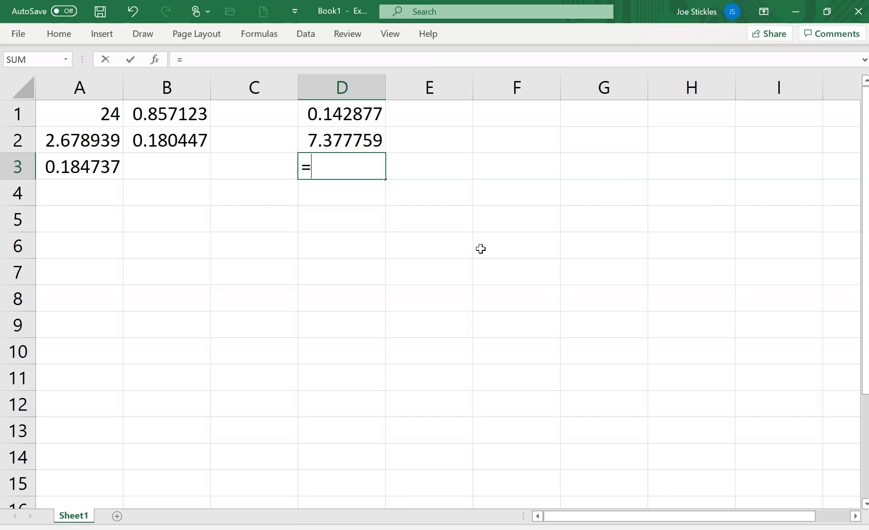
pyautogui.press('Down')
pyautogui.press('Down')
pyautogui.press('Up')
pyautogui.press('Down')
pyautogui.press('Down')
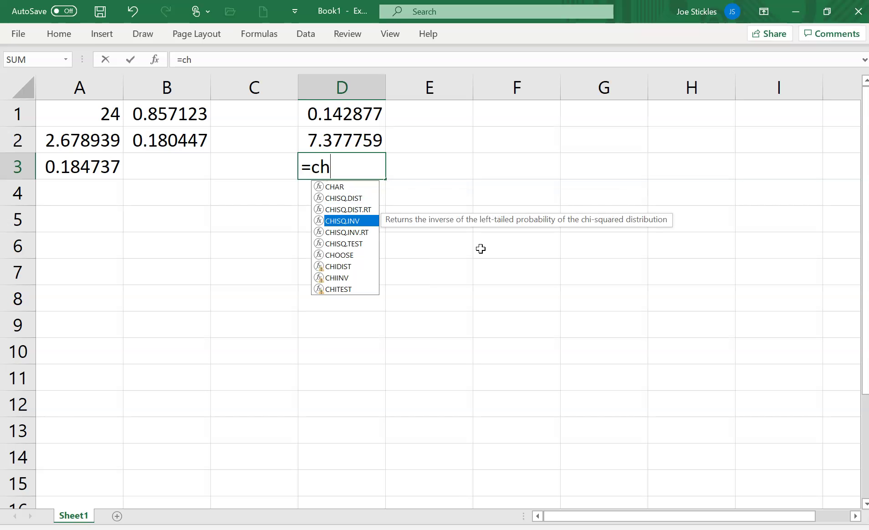
pyautogui.press('Tab')
pyautogui.write('0.025')
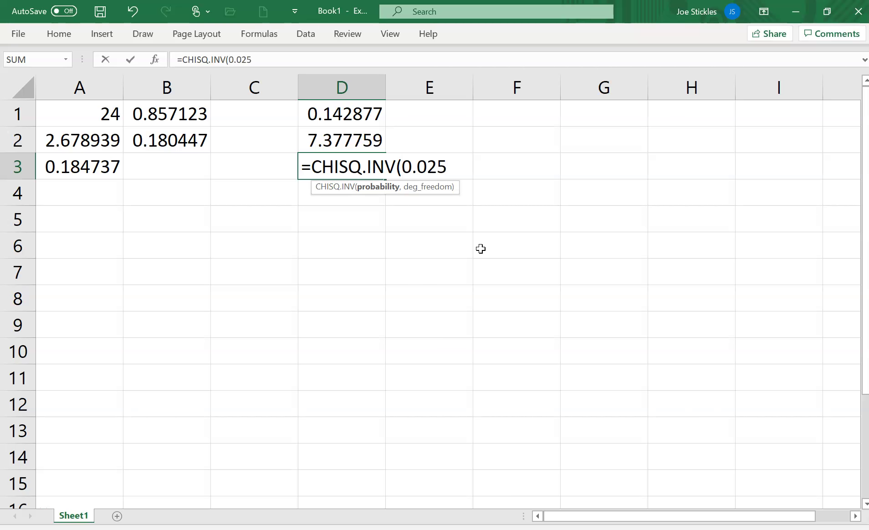
pyautogui.write(',')
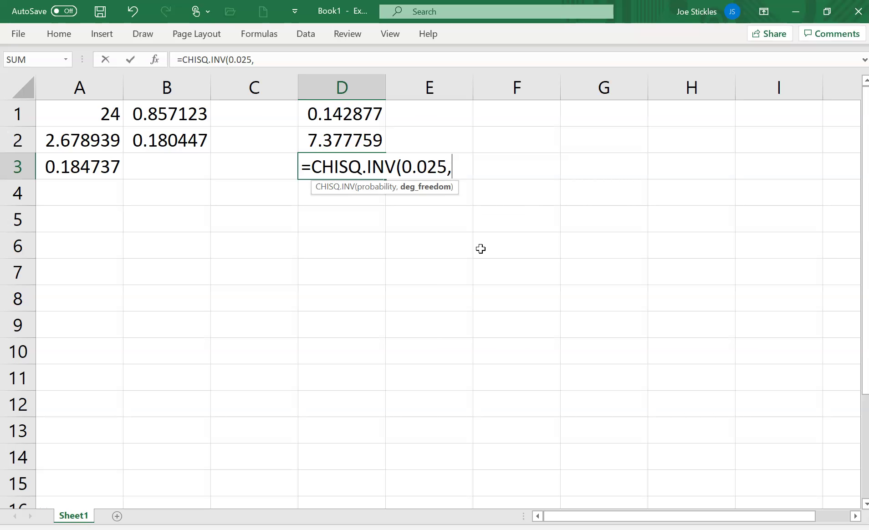
pyautogui.write('8)')
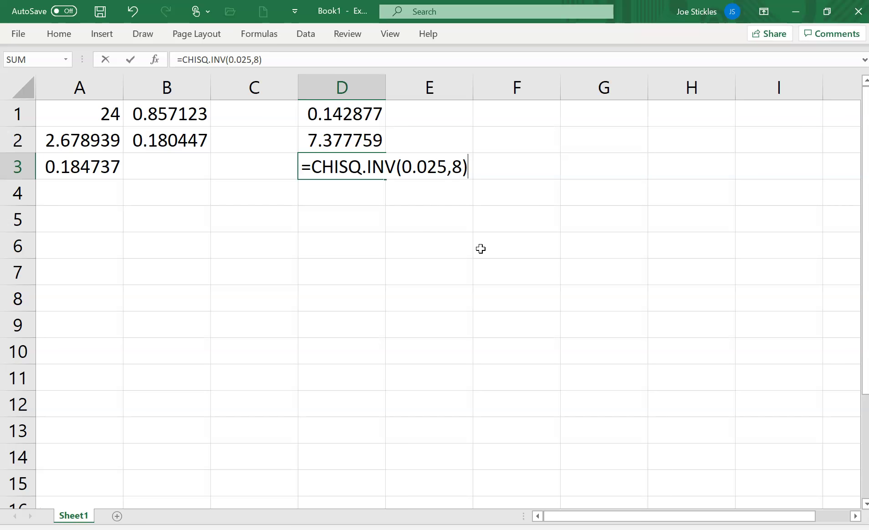
pyautogui.press('Return')
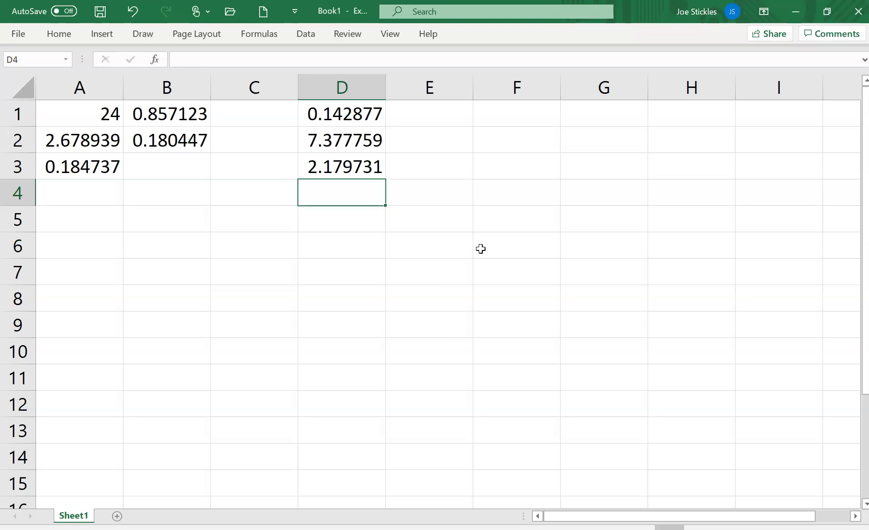
# Calculate the right-tail chi-square critical value in cell D4 with =CHISQ.INV.RT(.025,2).
pyautogui.write('=chi')
pyautogui.press('Down')
pyautogui.press('Down')
pyautogui.press('Down')
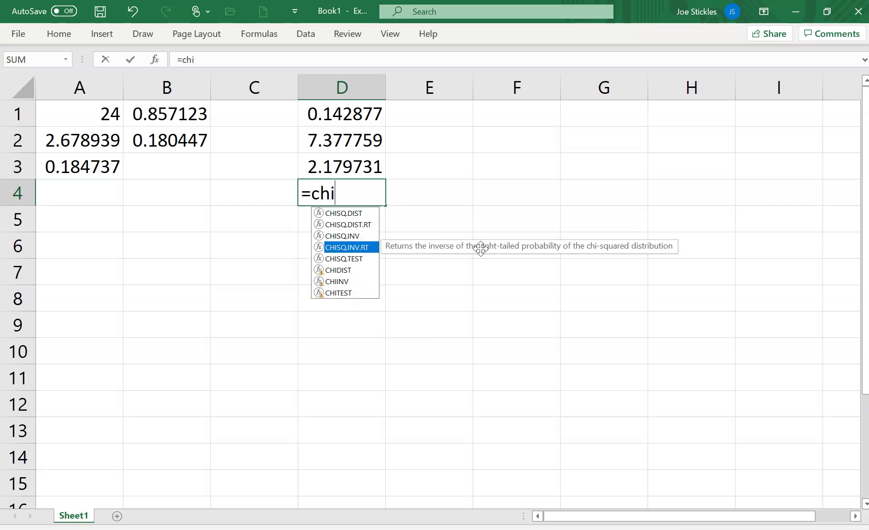
pyautogui.press('Tab')
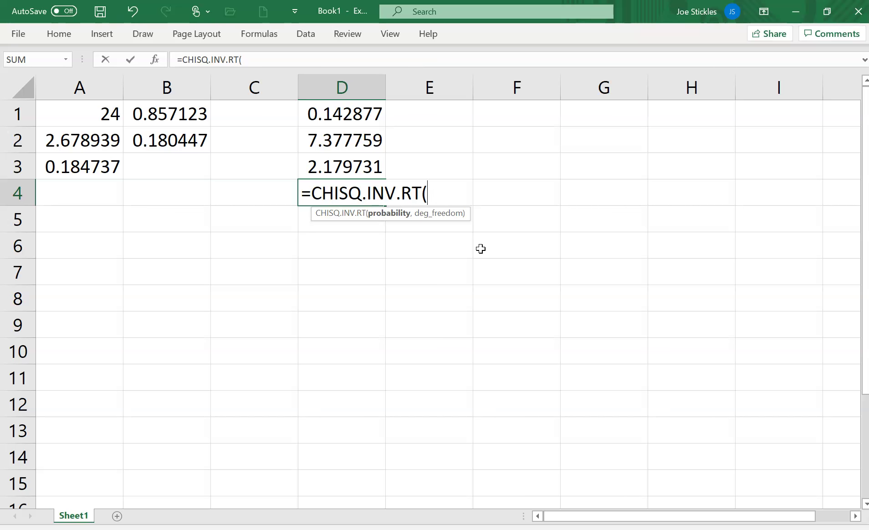
pyautogui.write('.025,2')
pyautogui.press('Return')
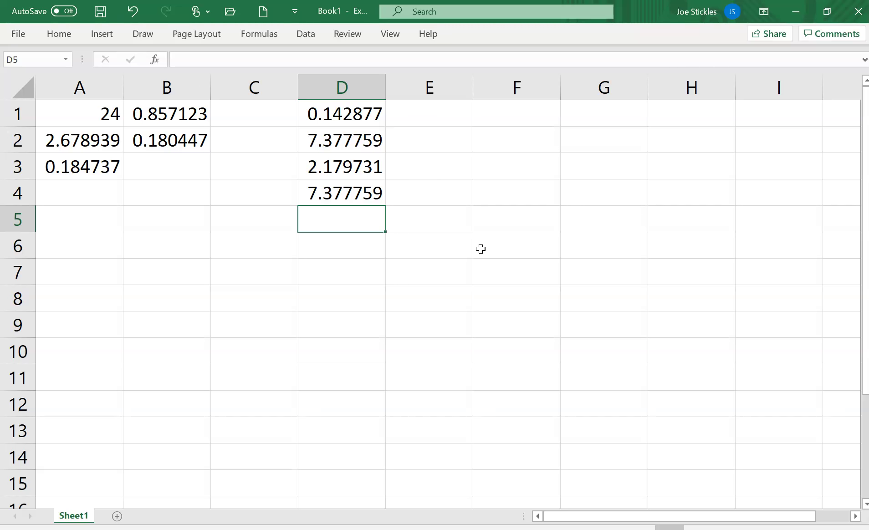
# Switch to OneNote and handwrite P(X < 7.564) in the blank space below f(x).
pyautogui.click(797, 11)
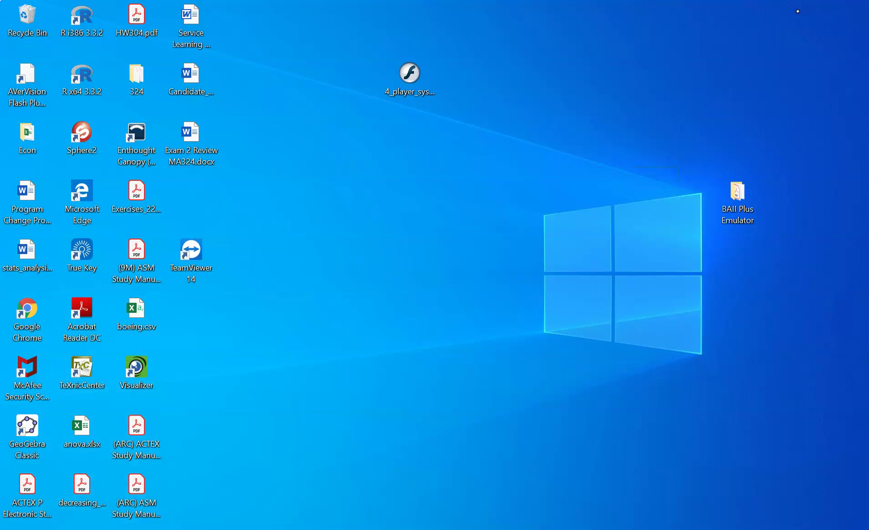
pyautogui.click(288, 523)
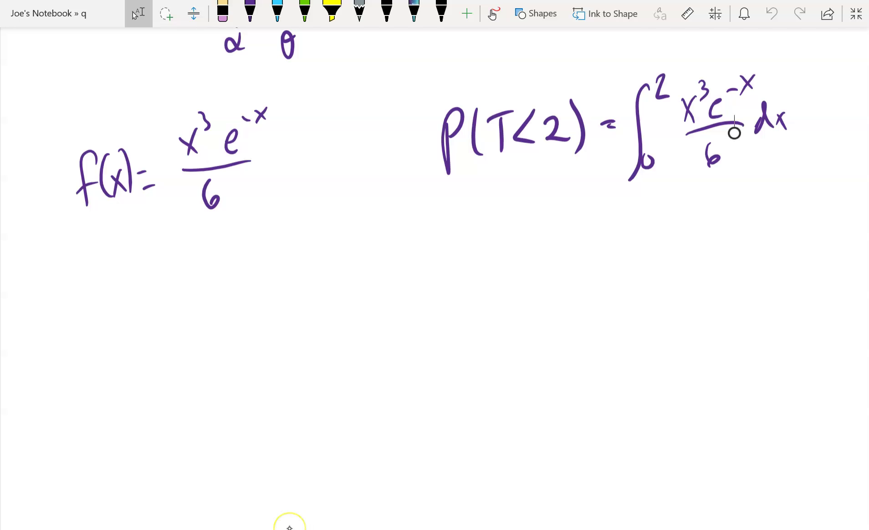
pyautogui.moveTo(136, 274); pyautogui.dragTo(139, 336)
pyautogui.moveTo(133, 274); pyautogui.dragTo(142, 297)
pyautogui.moveTo(175, 264); pyautogui.dragTo(178, 324)
pyautogui.moveTo(188, 274)
pyautogui.mouseDown()
pyautogui.moveTo(205, 314)
pyautogui.moveTo(204, 272)
pyautogui.mouseUp()
pyautogui.moveTo(243, 266)
pyautogui.mouseDown()
pyautogui.moveTo(222, 288)
pyautogui.moveTo(246, 298)
pyautogui.mouseUp()
pyautogui.moveTo(268, 263); pyautogui.dragTo(286, 296)
pyautogui.click(304, 292)
pyautogui.moveTo(325, 268); pyautogui.dragTo(322, 294)
pyautogui.moveTo(329, 259)
pyautogui.mouseDown()
pyautogui.moveTo(342, 250)
pyautogui.moveTo(338, 279)
pyautogui.mouseUp()
pyautogui.moveTo(364, 250)
pyautogui.mouseDown()
pyautogui.moveTo(359, 269)
pyautogui.moveTo(381, 267)
pyautogui.mouseUp()
pyautogui.moveTo(381, 238); pyautogui.dragTo(374, 285)
pyautogui.moveTo(380, 239); pyautogui.dragTo(388, 288)
# Handwrite "where X is χ²(17)" beside P(X < 7.564).
pyautogui.moveTo(460, 256)
pyautogui.mouseDown()
pyautogui.moveTo(479, 274)
pyautogui.moveTo(532, 258)
pyautogui.mouseUp()
pyautogui.moveTo(531, 263); pyautogui.dragTo(547, 258)
pyautogui.moveTo(592, 227); pyautogui.dragTo(619, 273)
pyautogui.moveTo(624, 226); pyautogui.dragTo(595, 272)
pyautogui.moveTo(645, 251)
pyautogui.mouseDown()
pyautogui.moveTo(646, 267)
pyautogui.moveTo(724, 264)
pyautogui.mouseUp()
pyautogui.click(687, 241)
pyautogui.moveTo(727, 222)
pyautogui.mouseDown()
pyautogui.moveTo(694, 272)
pyautogui.moveTo(747, 224)
pyautogui.mouseUp()
pyautogui.moveTo(754, 227)
pyautogui.mouseDown()
pyautogui.moveTo(751, 265)
pyautogui.moveTo(769, 255)
pyautogui.mouseUp()
pyautogui.moveTo(781, 232)
pyautogui.mouseDown()
pyautogui.moveTo(800, 253)
pyautogui.moveTo(806, 280)
pyautogui.mouseUp()
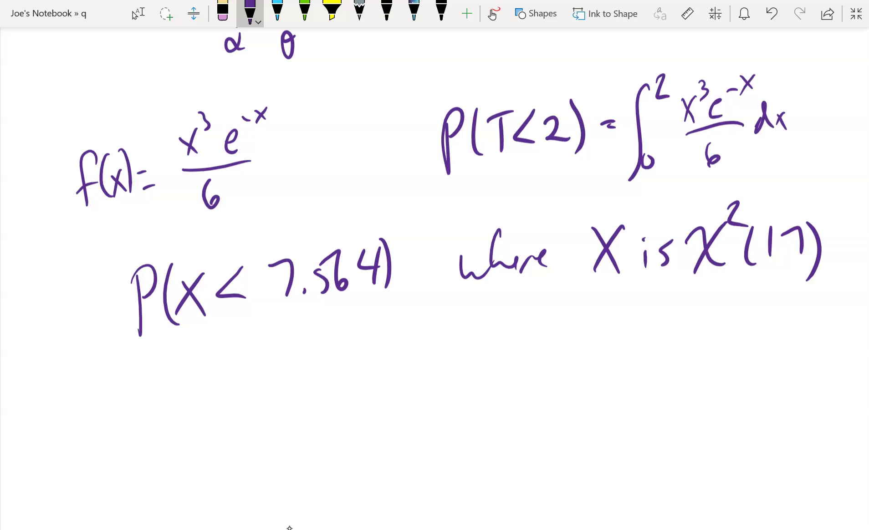
# Double-underline 7.564, draw an arrow from it to a handwritten 0.025, and leave the pen tool.
pyautogui.moveTo(272, 301); pyautogui.dragTo(360, 301)
pyautogui.moveTo(273, 321); pyautogui.dragTo(345, 308)
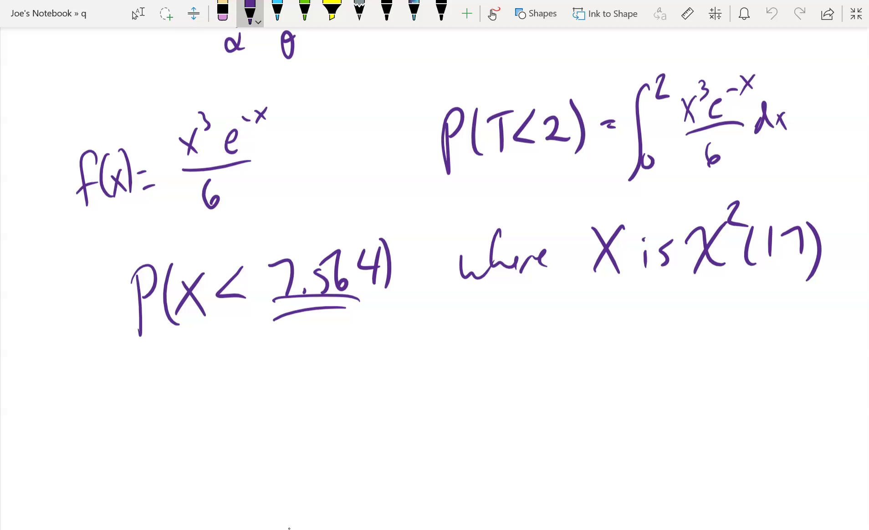
pyautogui.moveTo(314, 312); pyautogui.dragTo(370, 378)
pyautogui.moveTo(408, 346)
pyautogui.mouseDown()
pyautogui.moveTo(394, 364)
pyautogui.moveTo(407, 347)
pyautogui.mouseUp()
pyautogui.moveTo(432, 354)
pyautogui.mouseDown()
pyautogui.moveTo(455, 351)
pyautogui.moveTo(458, 362)
pyautogui.mouseUp()
pyautogui.moveTo(467, 347); pyautogui.dragTo(492, 346)
pyautogui.moveTo(432, 354)
pyautogui.mouseDown()
pyautogui.moveTo(458, 363)
pyautogui.moveTo(445, 366)
pyautogui.mouseUp()
pyautogui.click(249, 11)
pyautogui.moveTo(497, 339)
pyautogui.mouseDown()
pyautogui.moveTo(512, 336)
pyautogui.moveTo(526, 360)
pyautogui.mouseUp()
pyautogui.moveTo(538, 338)
pyautogui.mouseDown()
pyautogui.moveTo(535, 359)
pyautogui.moveTo(584, 313)
pyautogui.mouseUp()
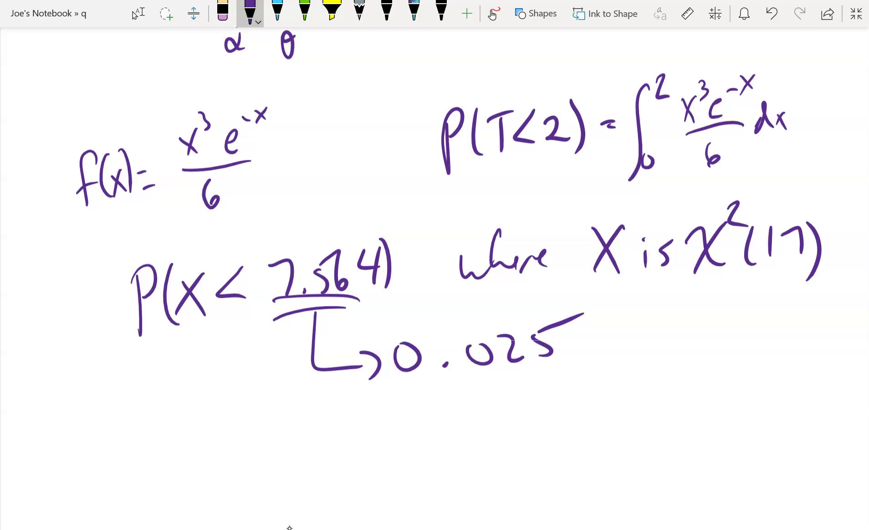
pyautogui.press('Escape')
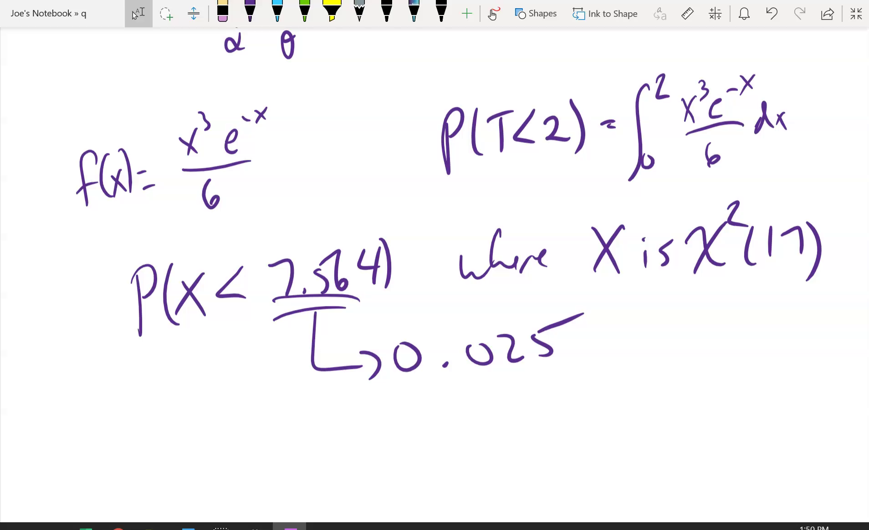
# Switch to Excel and calculate P(X < 7.564) in cell D5 with =CHISQ.DIST(7.564,17,TRUE).
pyautogui.hotkey('alt', 'Tab')
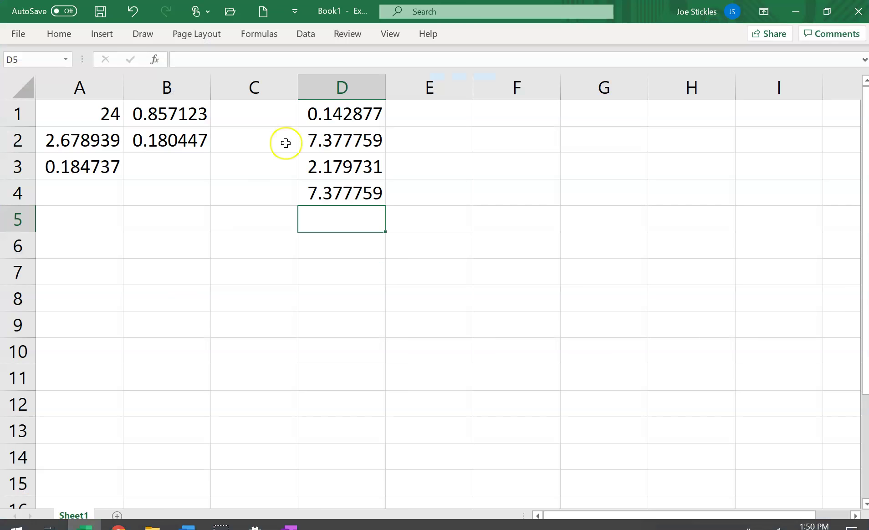
pyautogui.write('=ch')
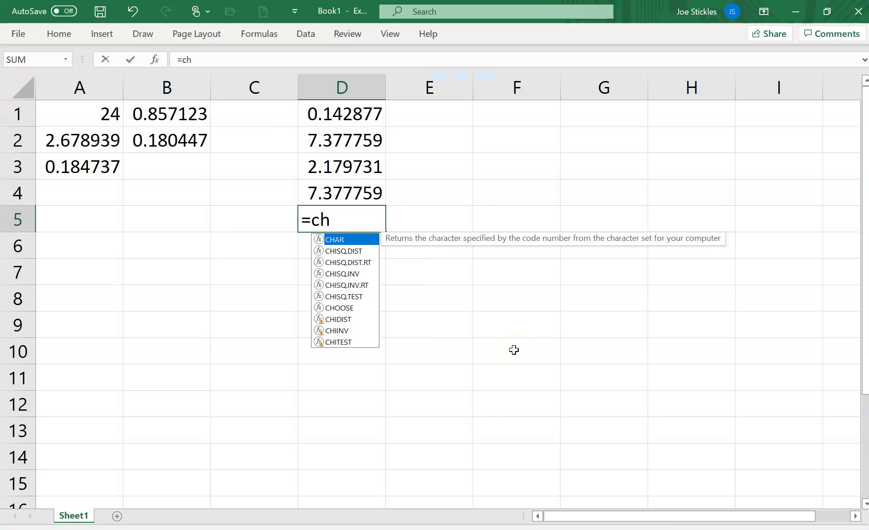
pyautogui.press('Down')
pyautogui.press('Tab')
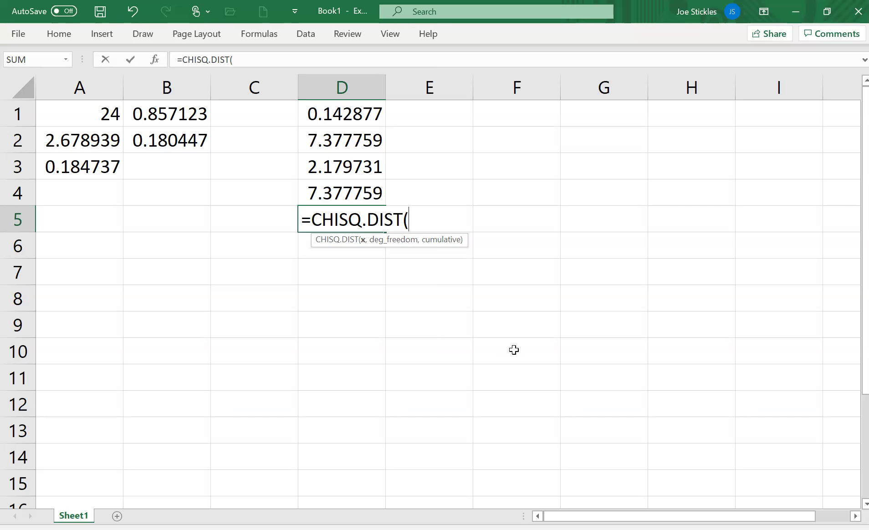
pyautogui.write('7.564,')
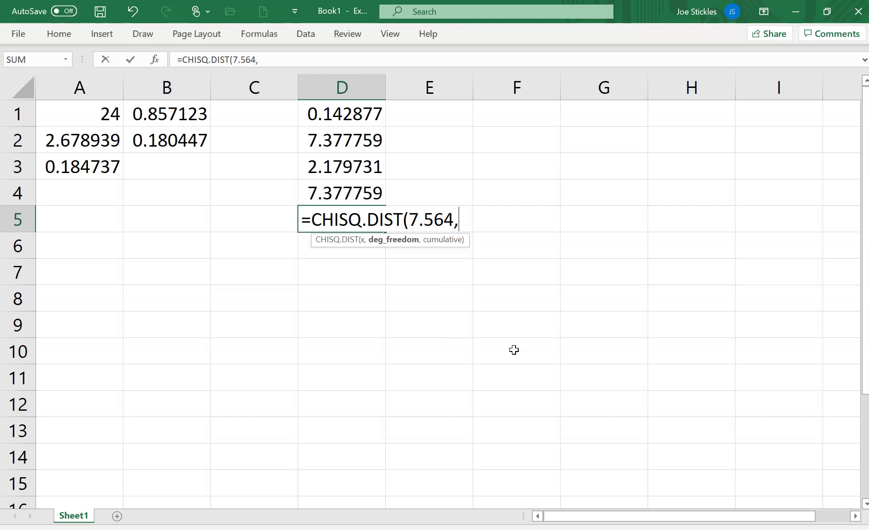
pyautogui.write('17,')
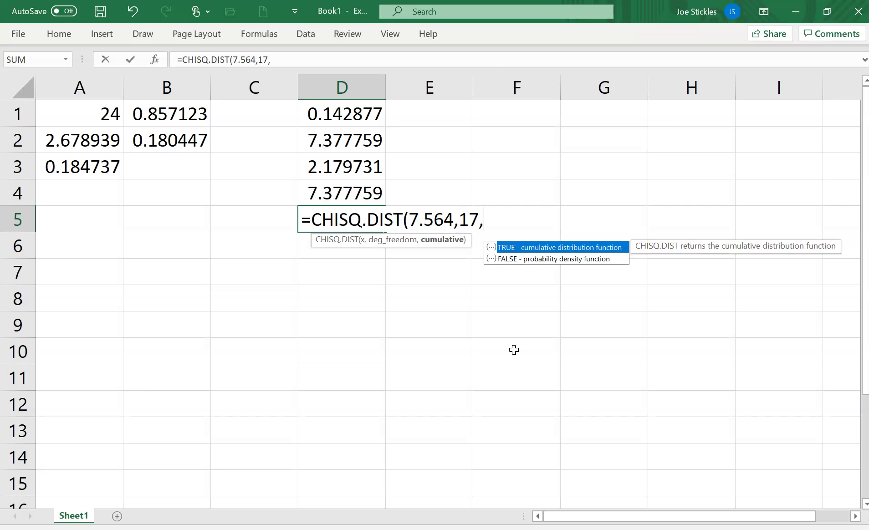
pyautogui.press('Tab')
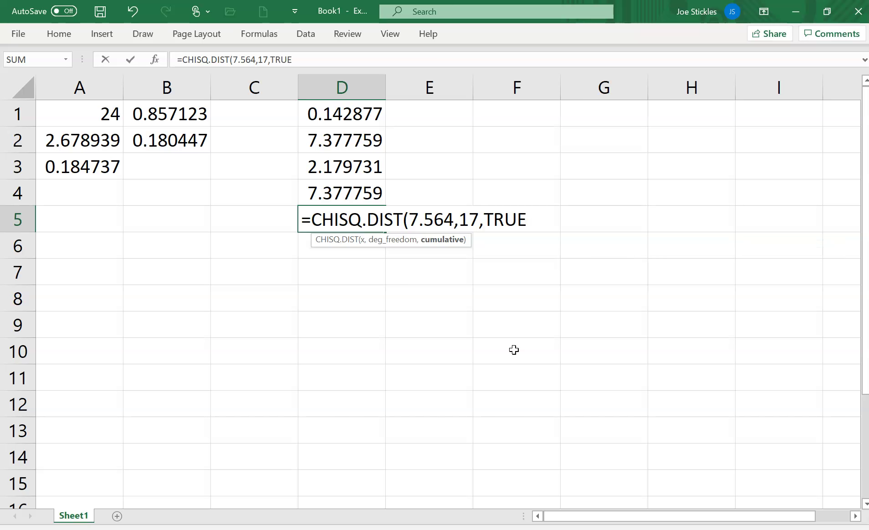
pyautogui.write(')')
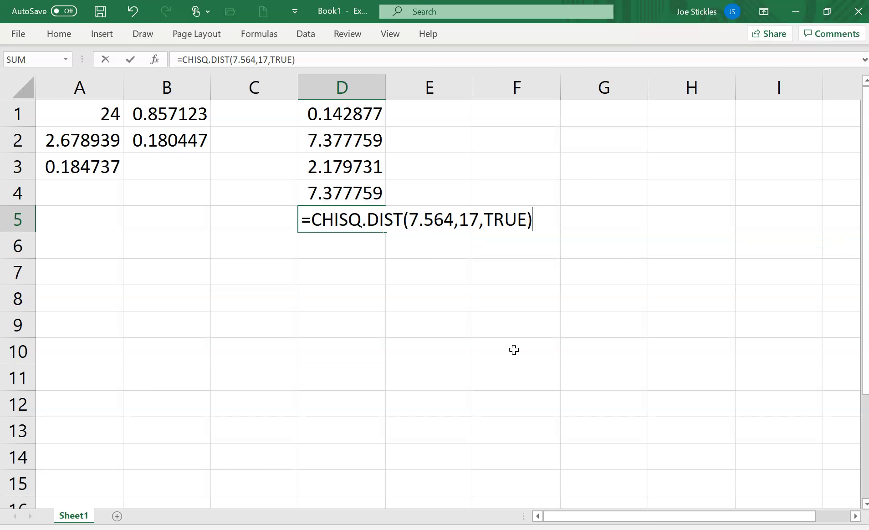
pyautogui.press('Return')
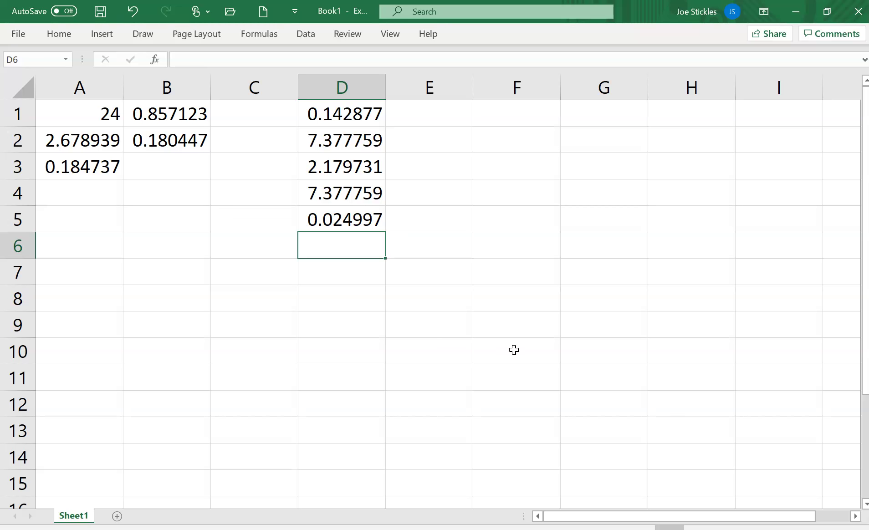
# Start the formula in cell D6 with the cumulative term =CHISQ.DIST(27.59,17,TRUE).
pyautogui.write('=ch')
pyautogui.press('Down')
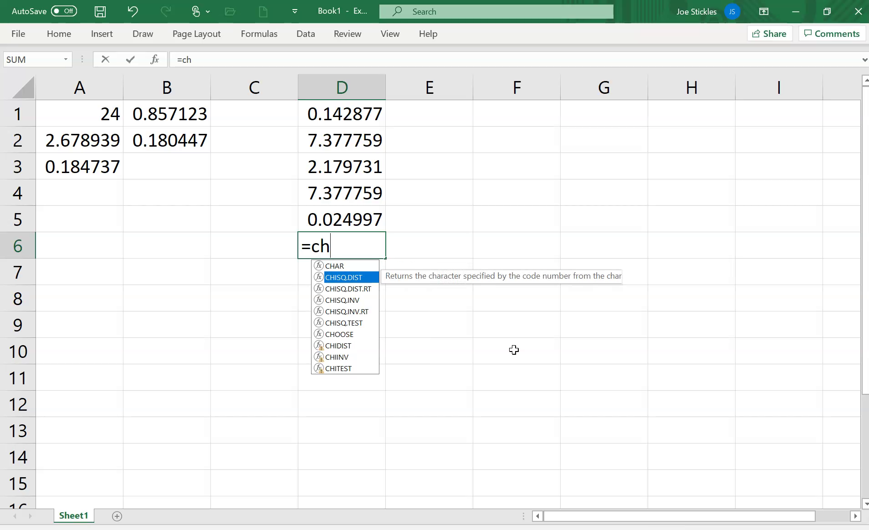
pyautogui.press('Down')
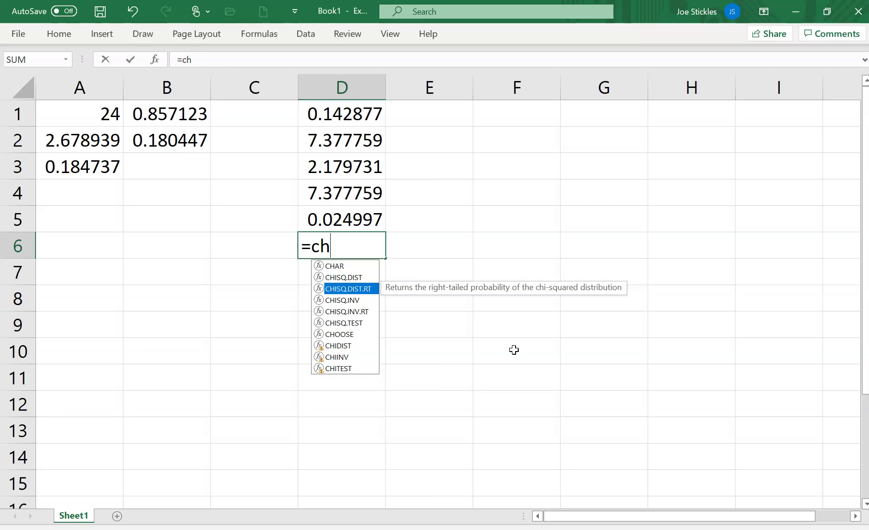
pyautogui.press('Up')
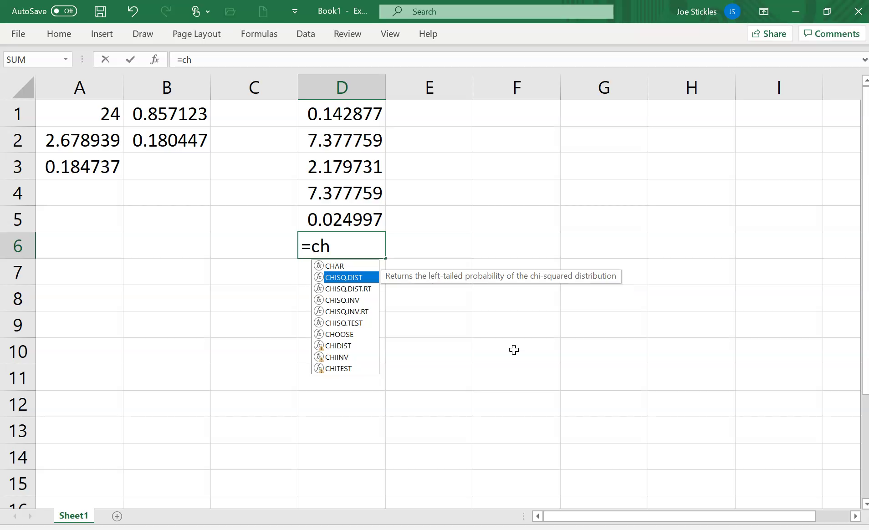
pyautogui.press('Tab')
pyautogui.write('27.59')
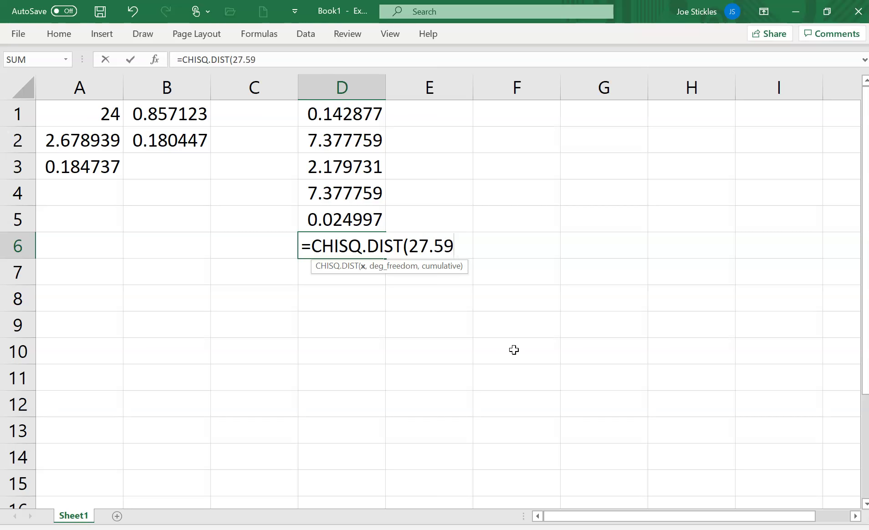
pyautogui.write(',')
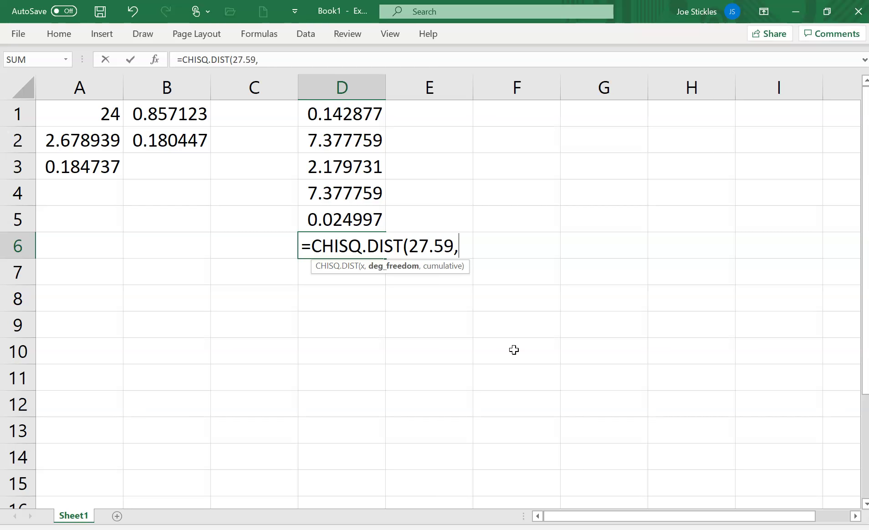
pyautogui.write('17,')
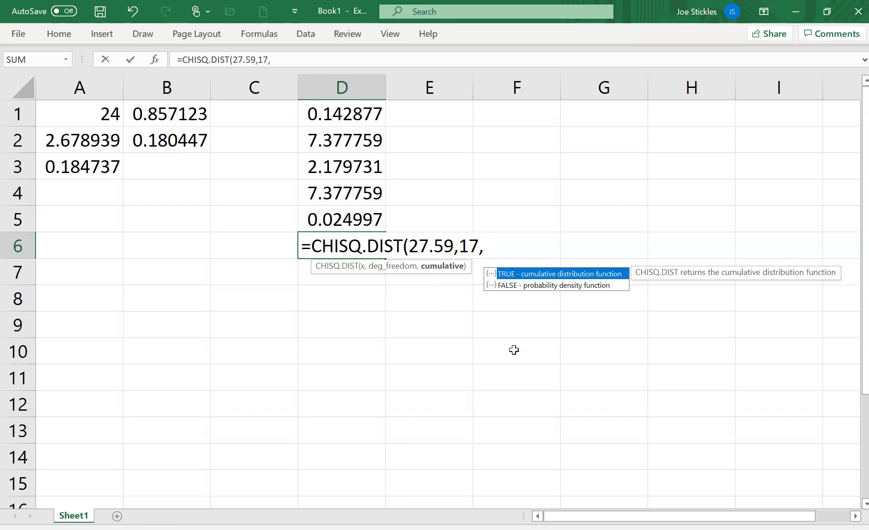
pyautogui.press('Tab')
# Close the first term of the D6 formula and subtract a second CHISQ.DIST term with x 6.408 and 17 degrees of freedom.
pyautogui.write(')-ch')
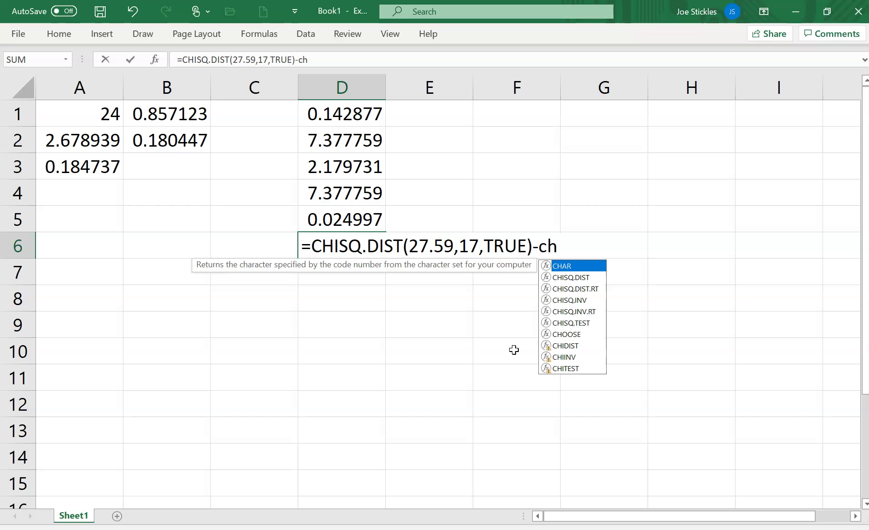
pyautogui.press('Down')
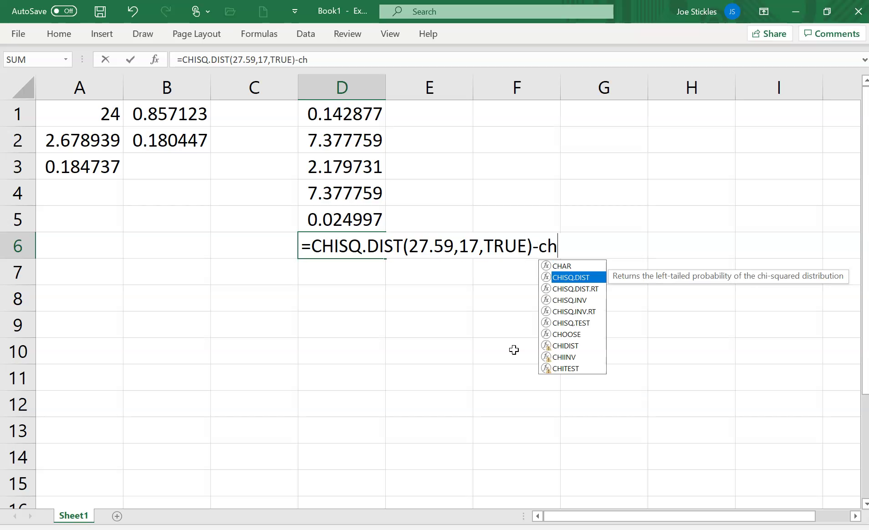
pyautogui.press('Tab')
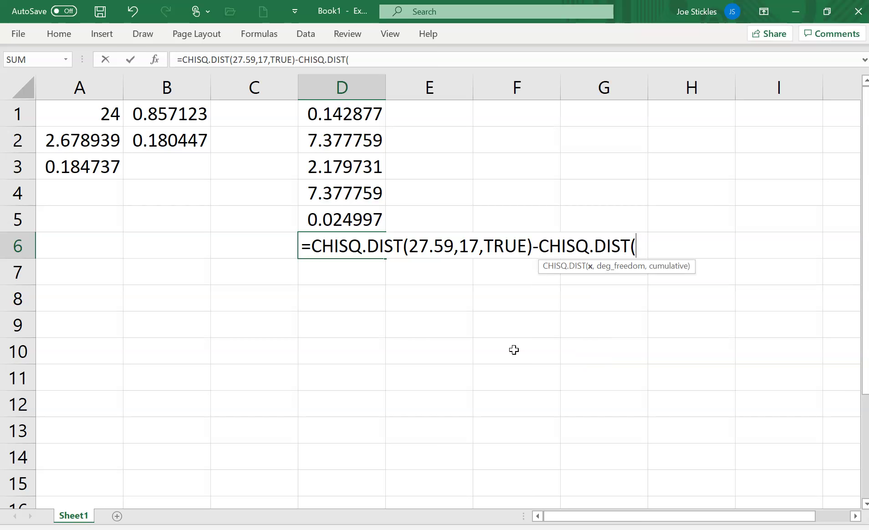
pyautogui.write('6.408')
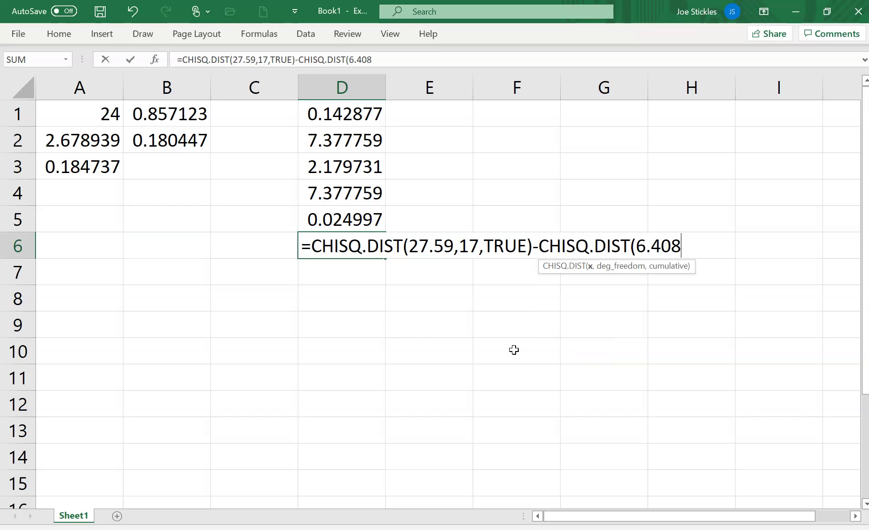
pyautogui.write('.17,t')
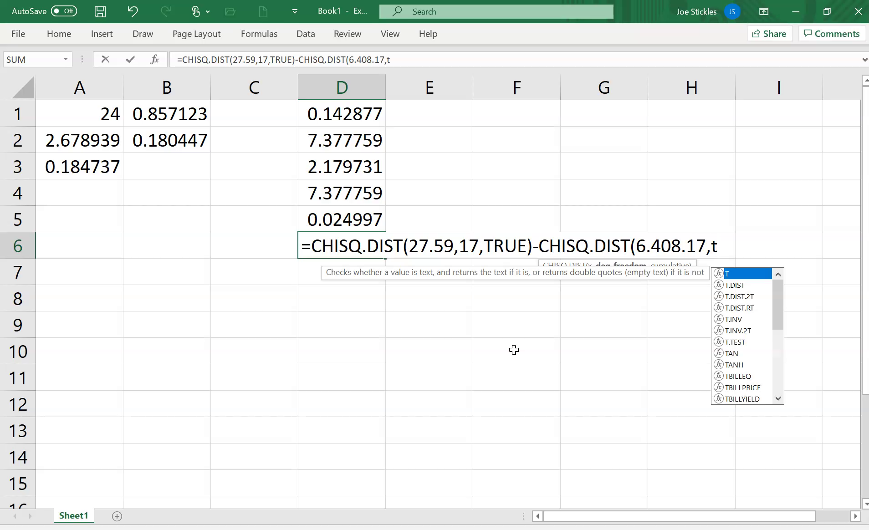
pyautogui.press('BackSpace')
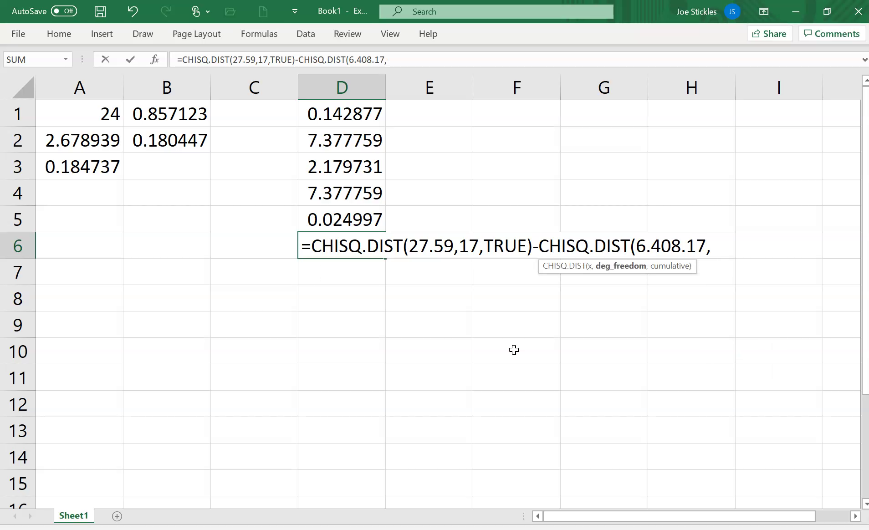
pyautogui.press('Left')
pyautogui.press('Left')
pyautogui.press('Left')
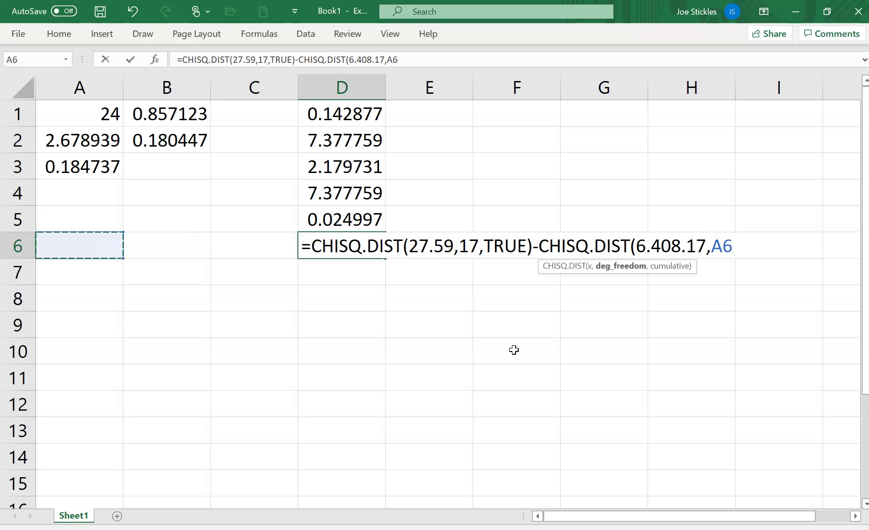
pyautogui.press('Right')
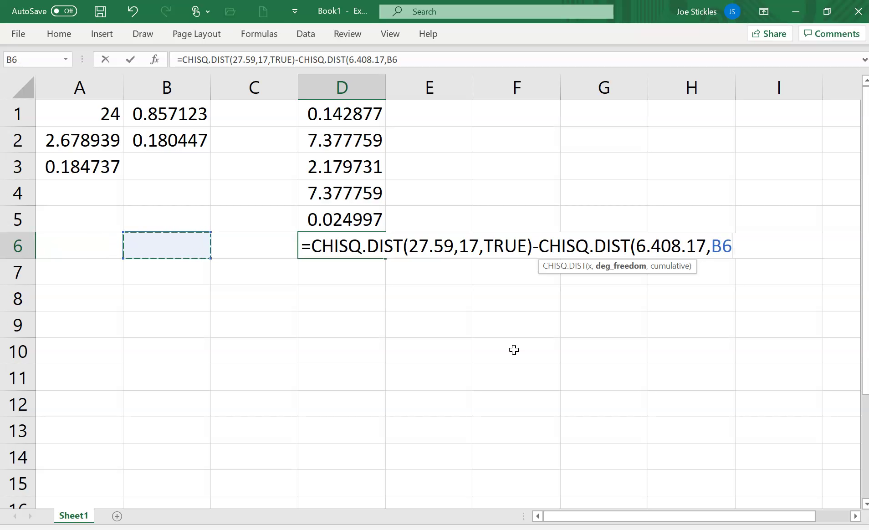
# Replace the mistaken period between 6.408 and 17 in the second CHISQ.DIST term with a comma.
pyautogui.press('F2')
pyautogui.press('Left')
pyautogui.press('Left')
pyautogui.press('Left')
pyautogui.press('Left')
pyautogui.press('Left')
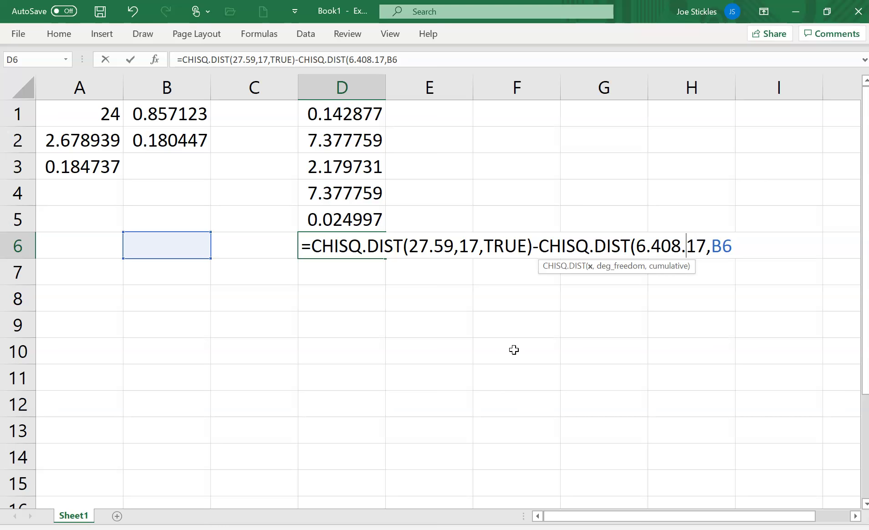
pyautogui.press('BackSpace')
pyautogui.write('\\,')
pyautogui.press('BackSpace')
pyautogui.press('BackSpace')
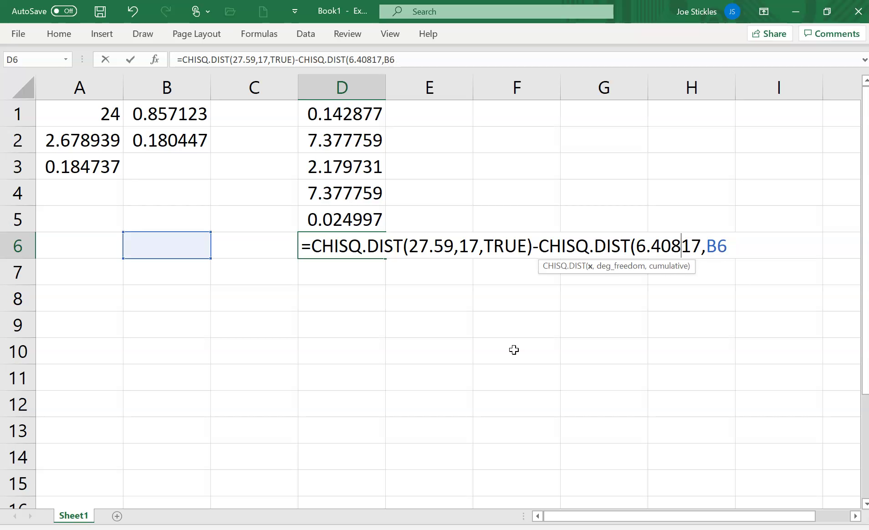
pyautogui.write(',')
# Replace the stray B6 reference with TRUE and enter the formula =CHISQ.DIST(27.59,17,TRUE)-CHISQ.DIST(6.408,17,TRUE) in D6.
pyautogui.press('Right')
pyautogui.press('Right')
pyautogui.press('Right')
pyautogui.press('Right')
pyautogui.press('Right')
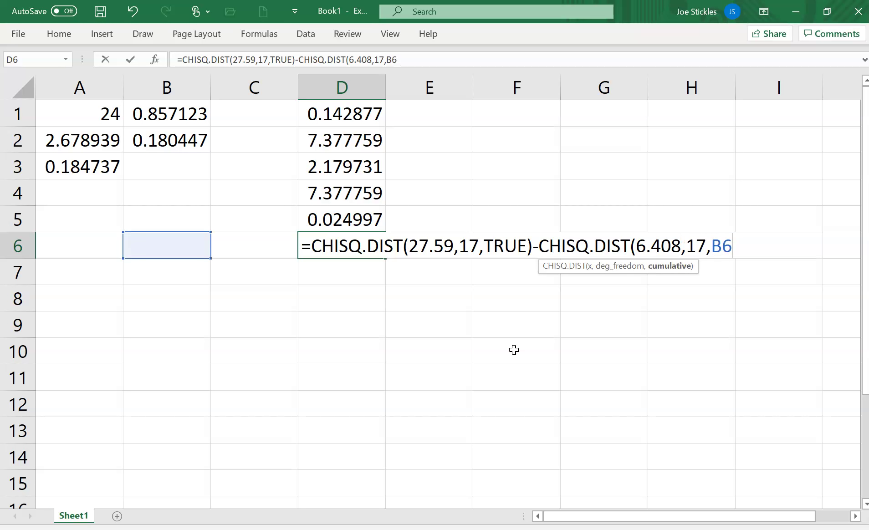
pyautogui.press('BackSpace')
pyautogui.press('BackSpace')
pyautogui.write('TRUE')
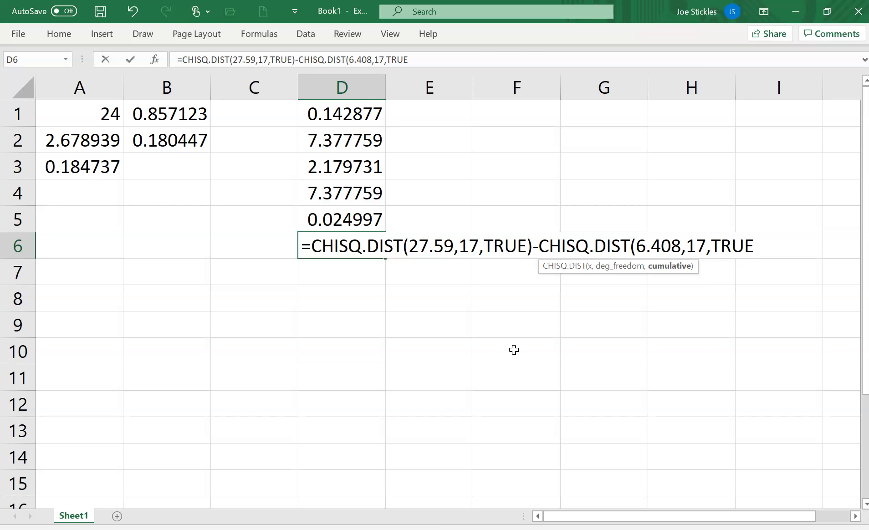
pyautogui.write(')')
pyautogui.press('Return')
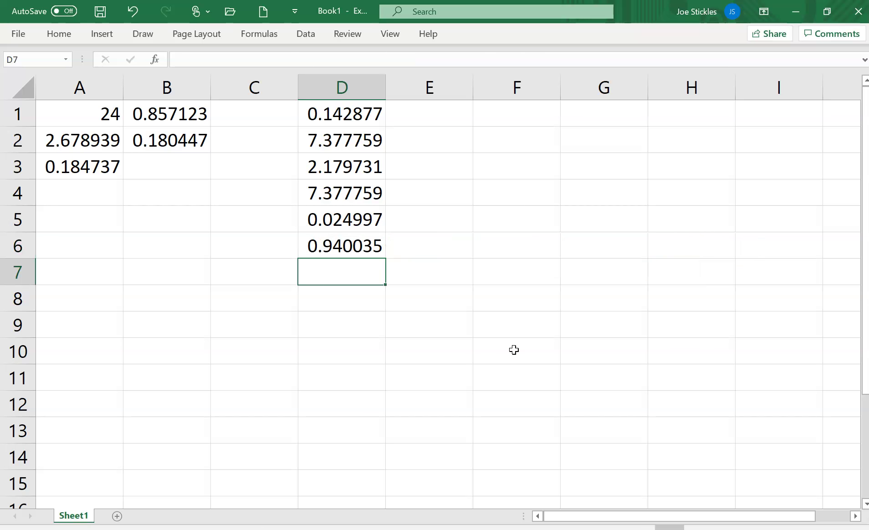